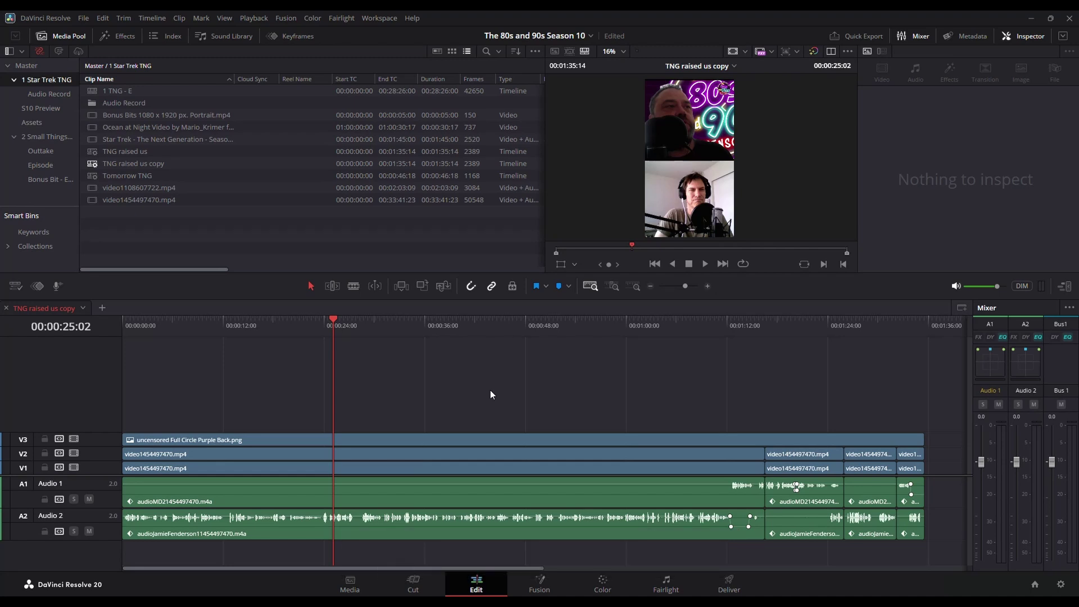
# - Select the Full Circle Purple Back.png clip on V3 to inspect its transform settings
pyautogui.click(458, 440)
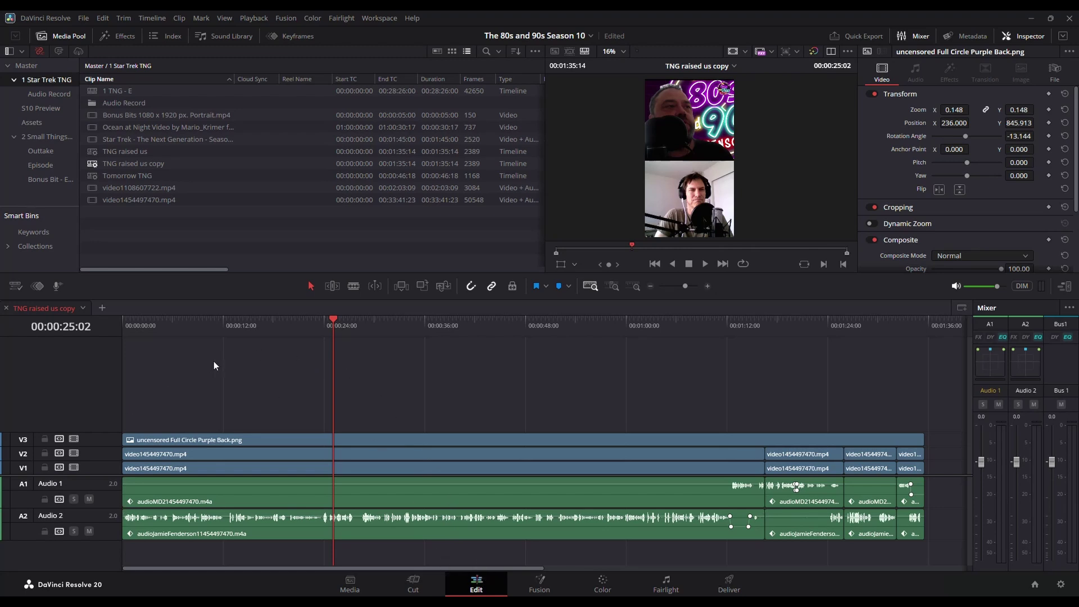
# - Add a subtitle track and import the-80s-and-90s-uncensored_tng-sep-2-2025-001.srt from the Desktop into the Media Pool
pyautogui.rightClick(77, 389)
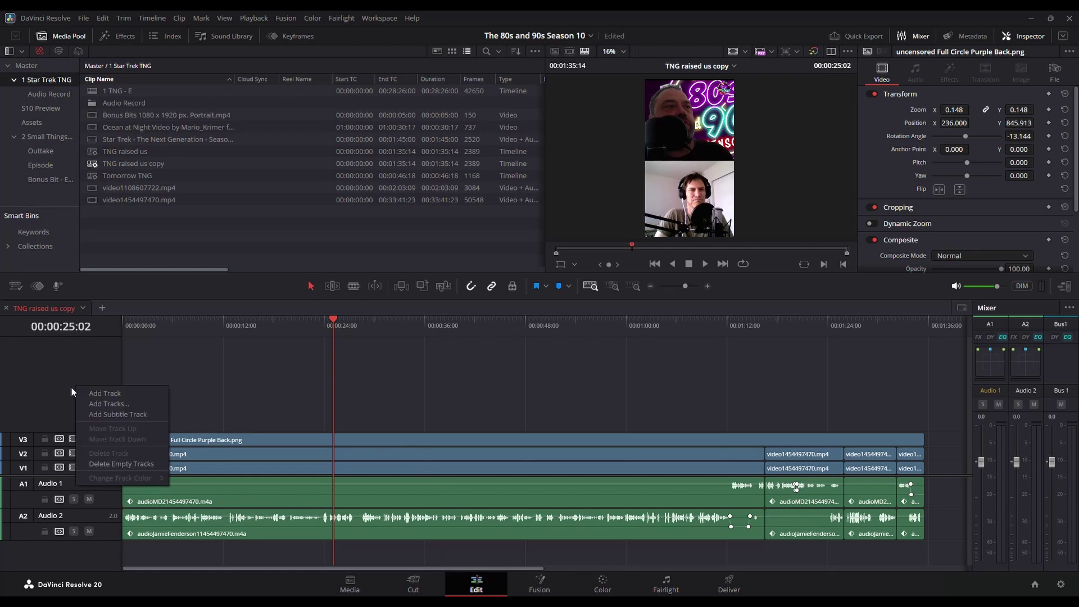
pyautogui.click(100, 416)
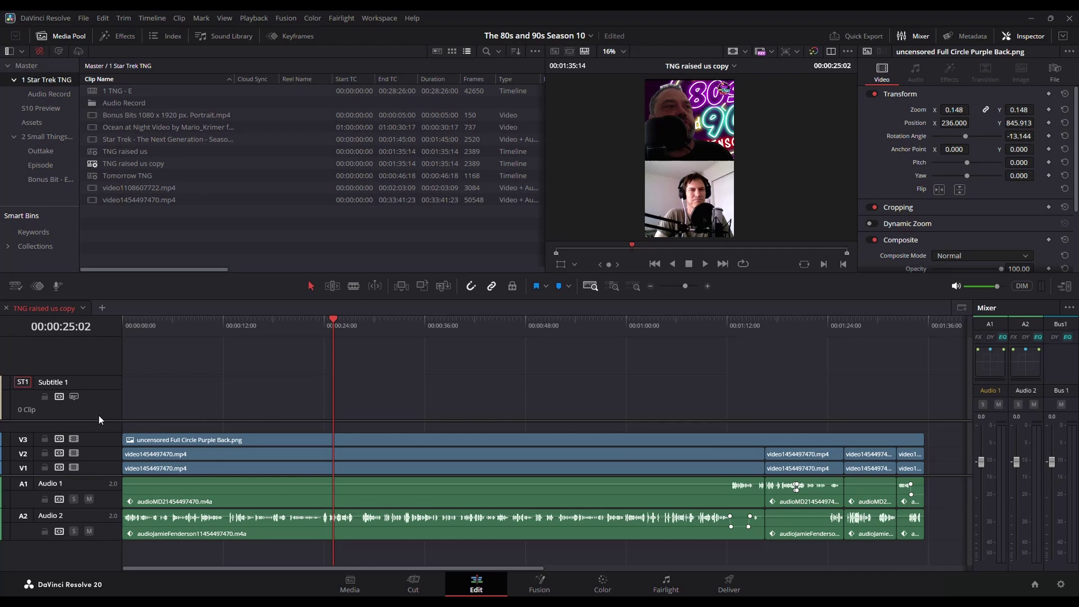
pyautogui.rightClick(168, 242)
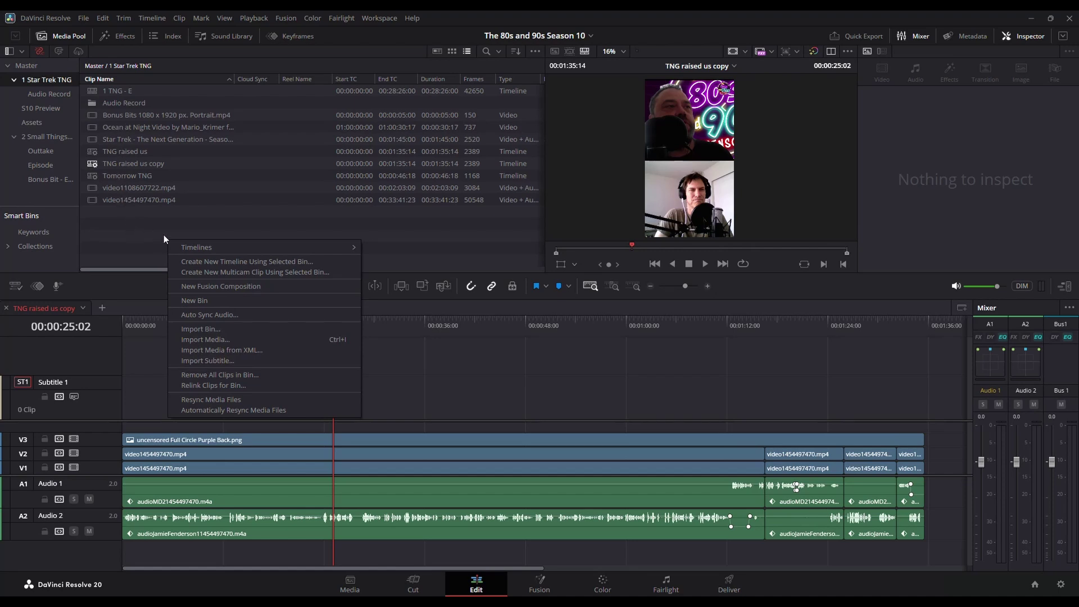
pyautogui.click(231, 361)
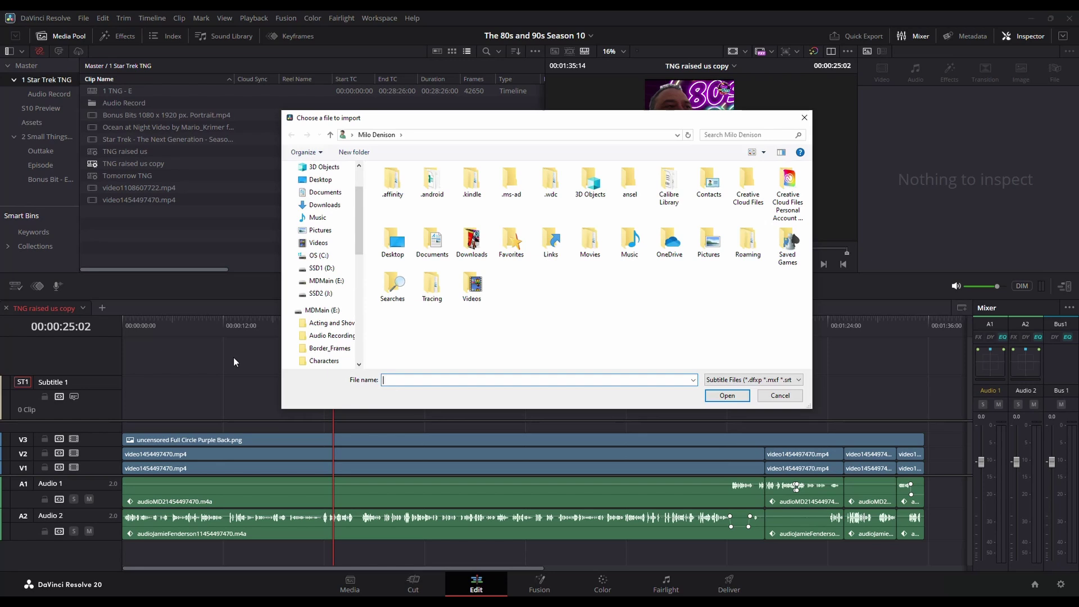
pyautogui.click(320, 180)
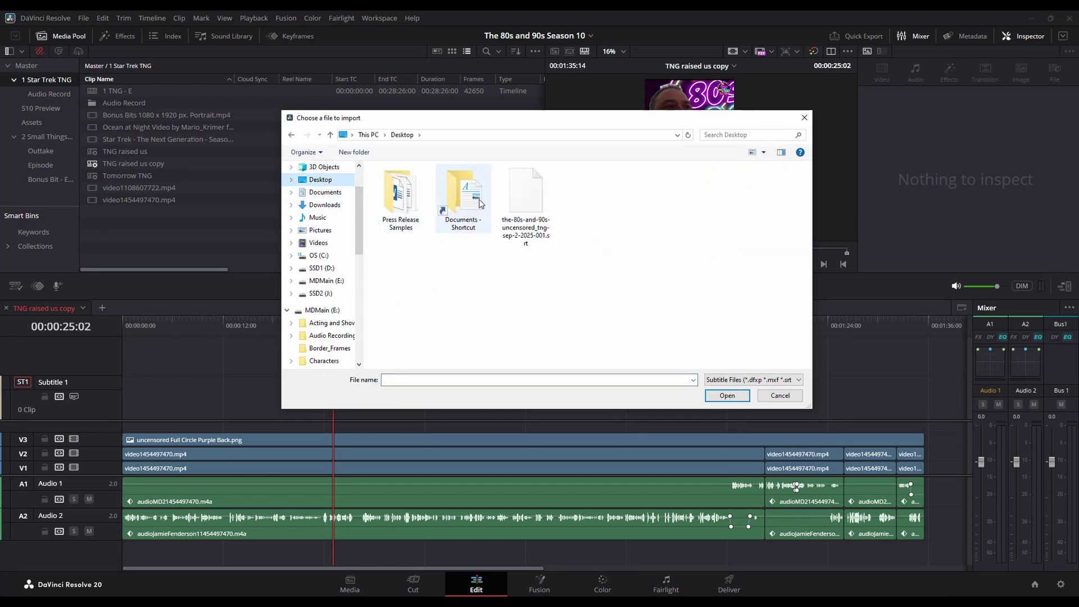
pyautogui.click(523, 195)
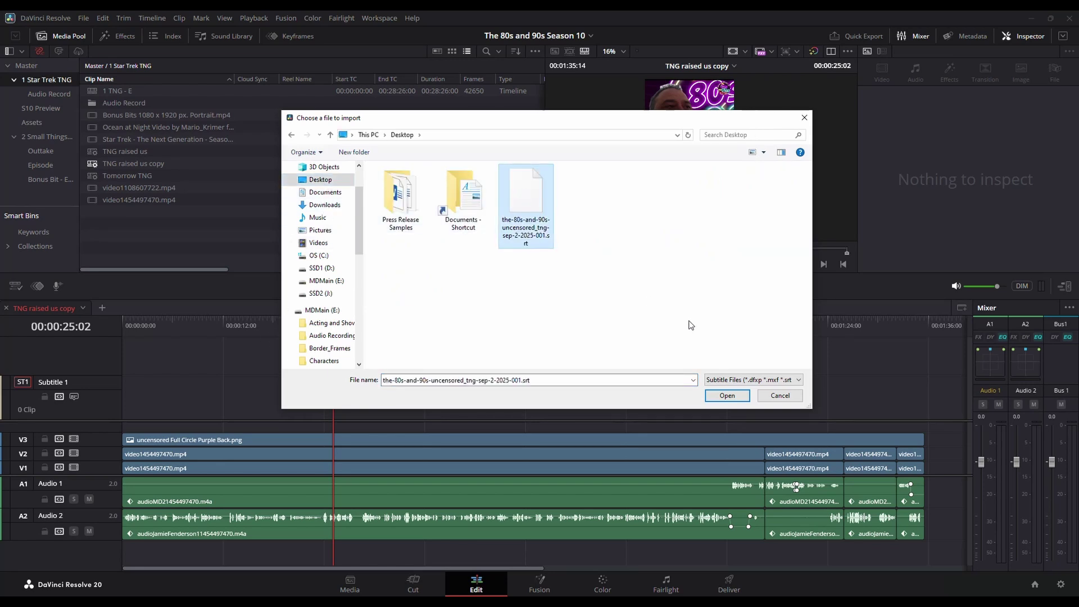
pyautogui.click(730, 396)
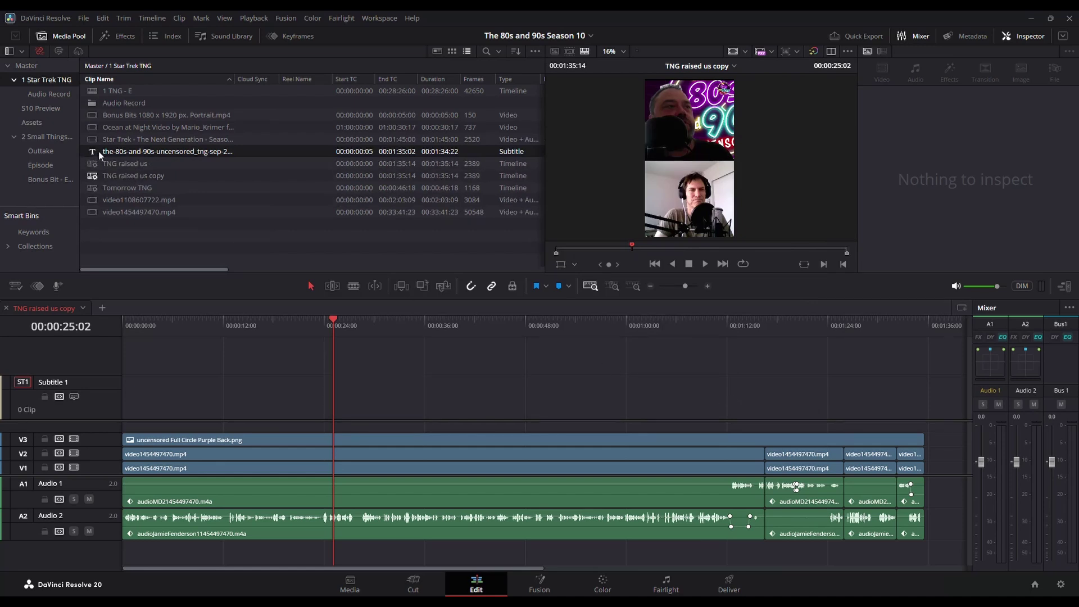
# - Place the SRT on Subtitle 1 as 23 captions and preview them in an enlarged viewer
pyautogui.moveTo(98, 151); pyautogui.dragTo(122, 398)
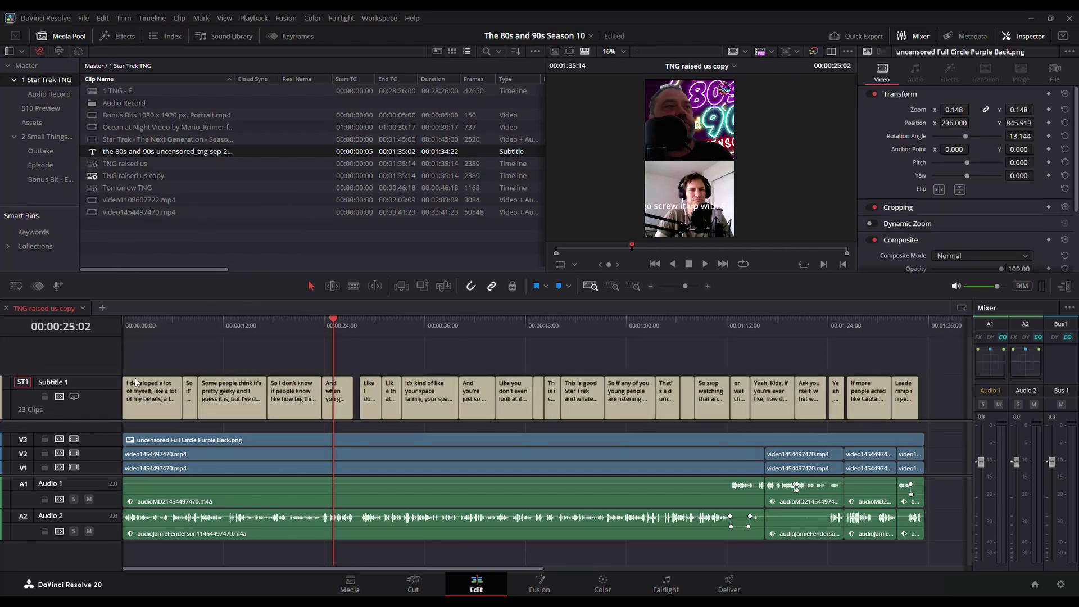
pyautogui.click(153, 322)
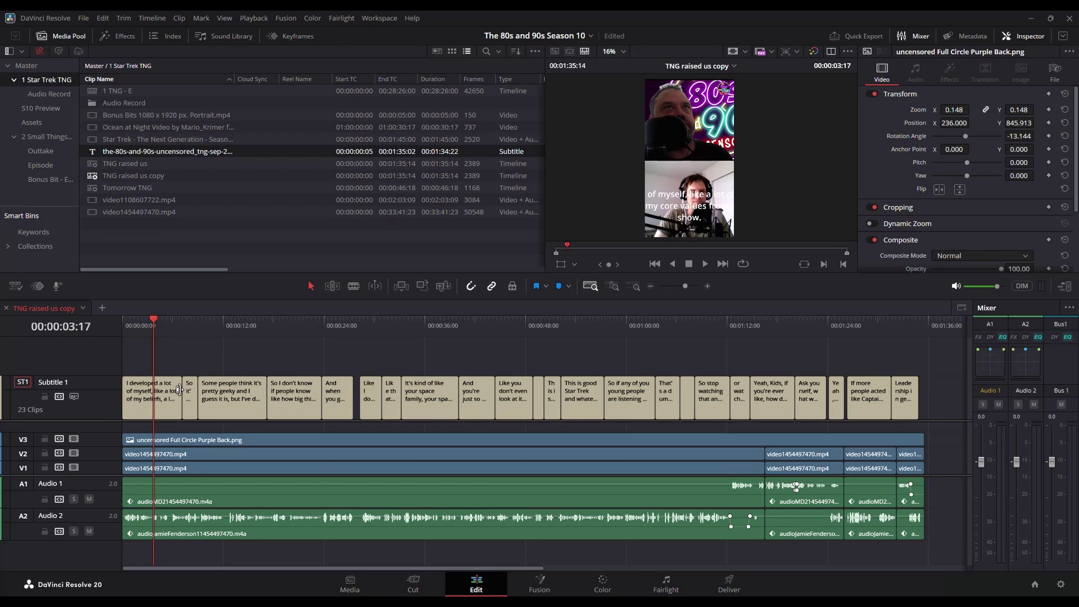
pyautogui.click(292, 332)
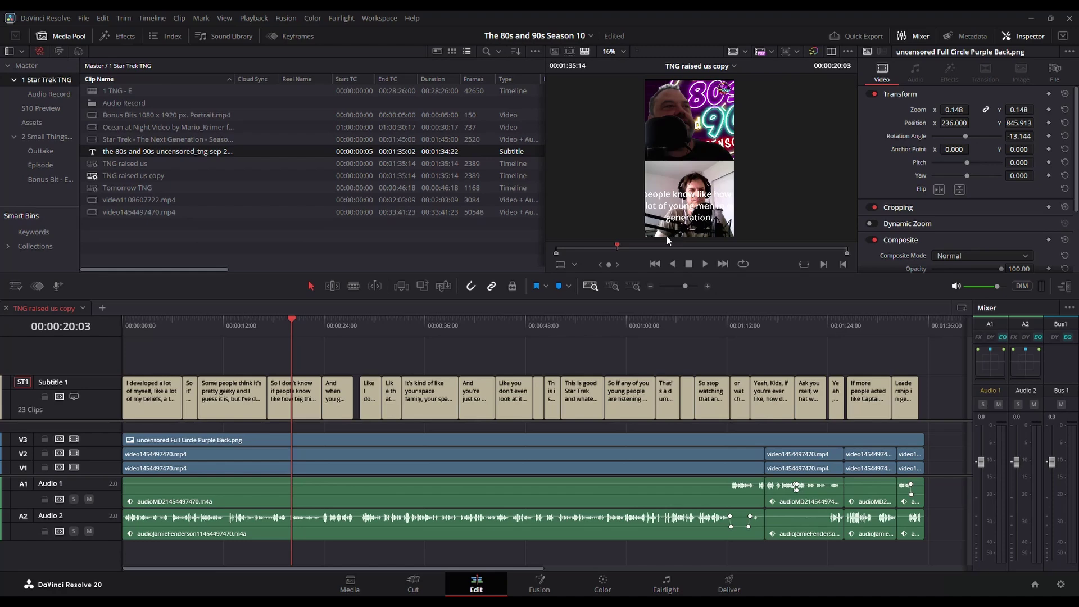
pyautogui.moveTo(641, 275); pyautogui.dragTo(643, 349)
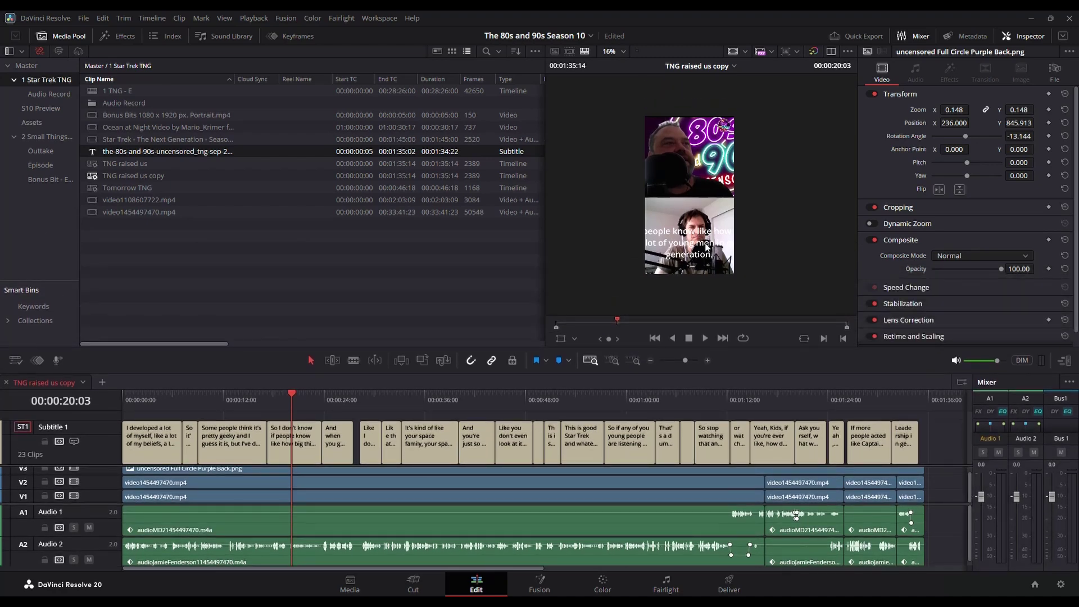
# - Change the subtitle track's character colour to yellow
pyautogui.click(313, 445)
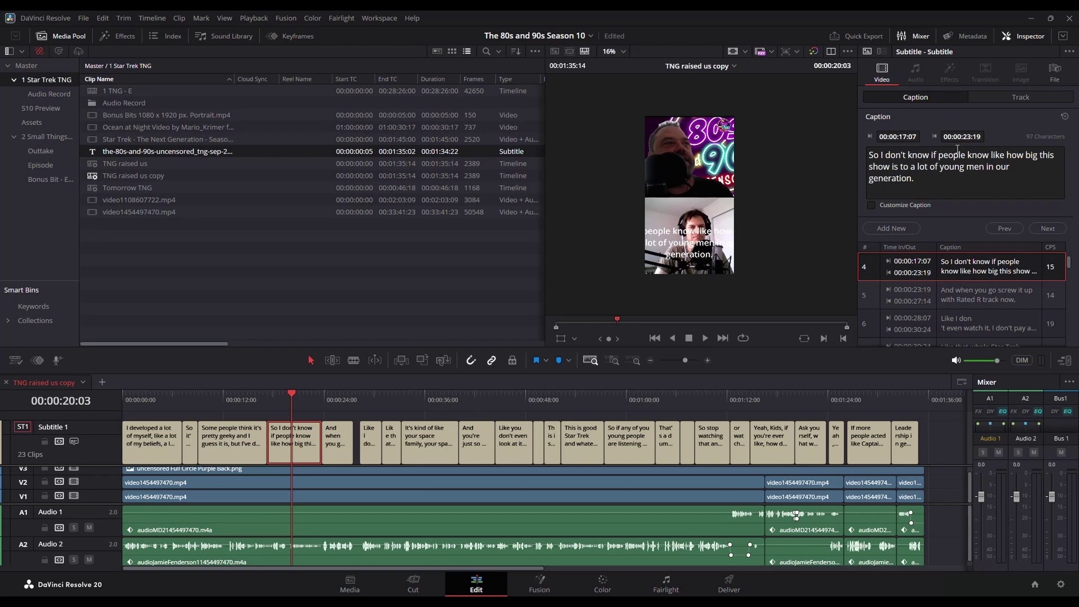
pyautogui.click(989, 99)
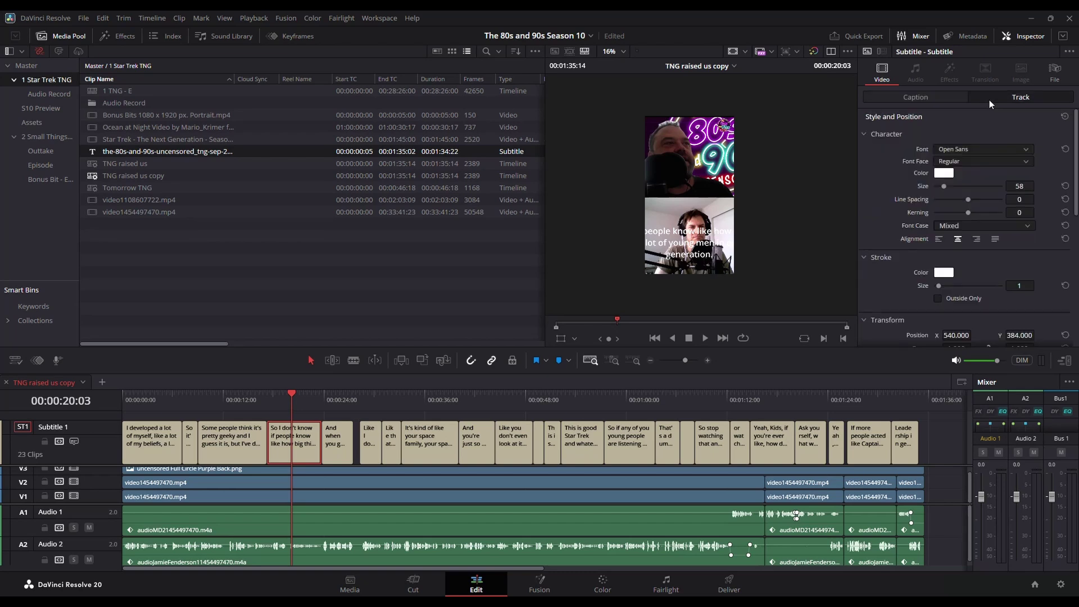
pyautogui.click(944, 173)
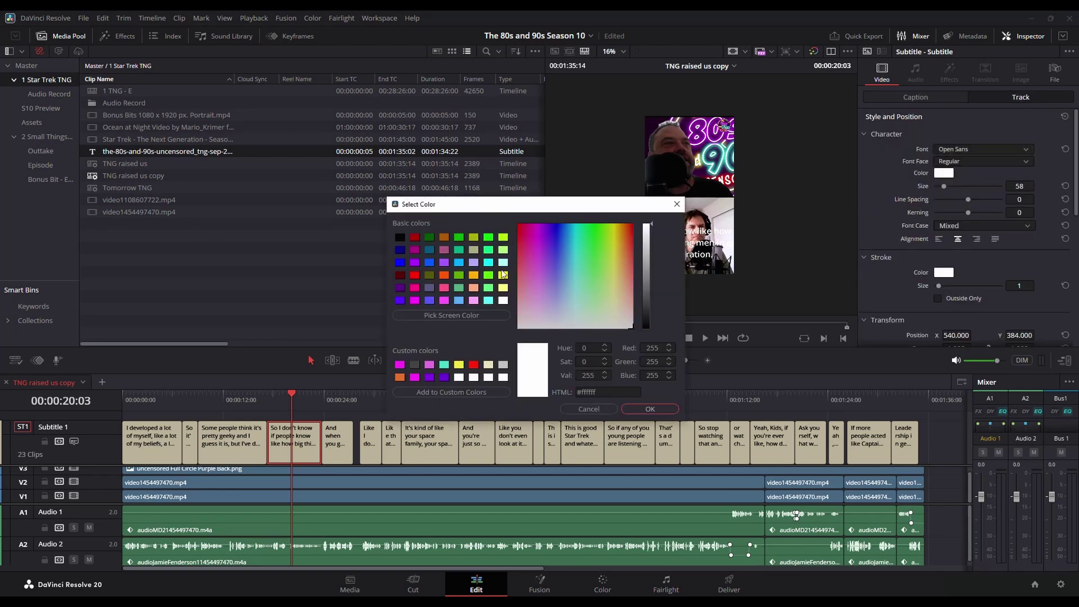
pyautogui.click(458, 365)
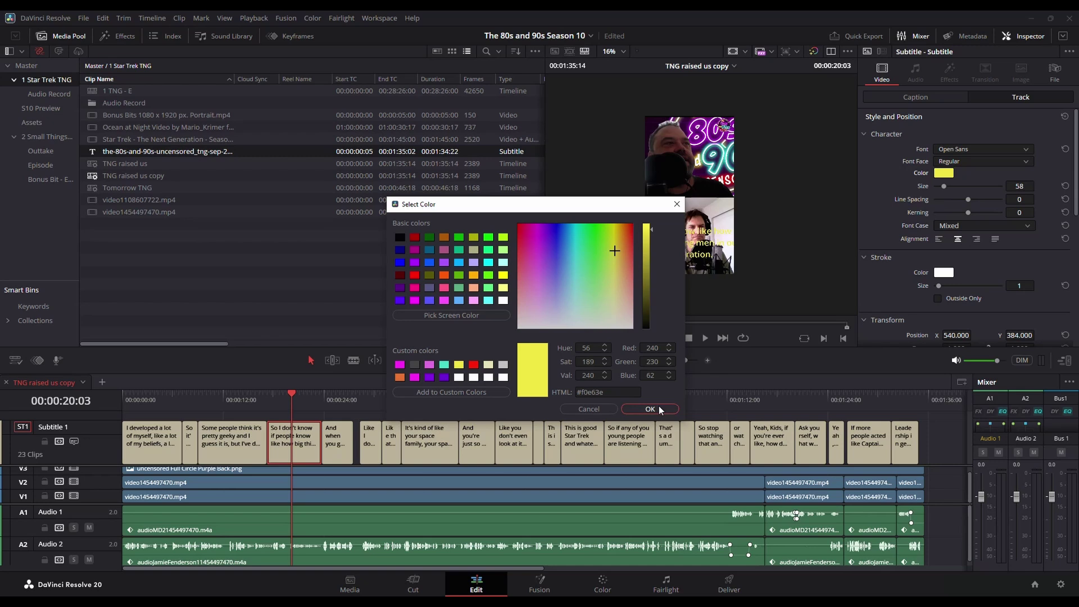
pyautogui.click(649, 409)
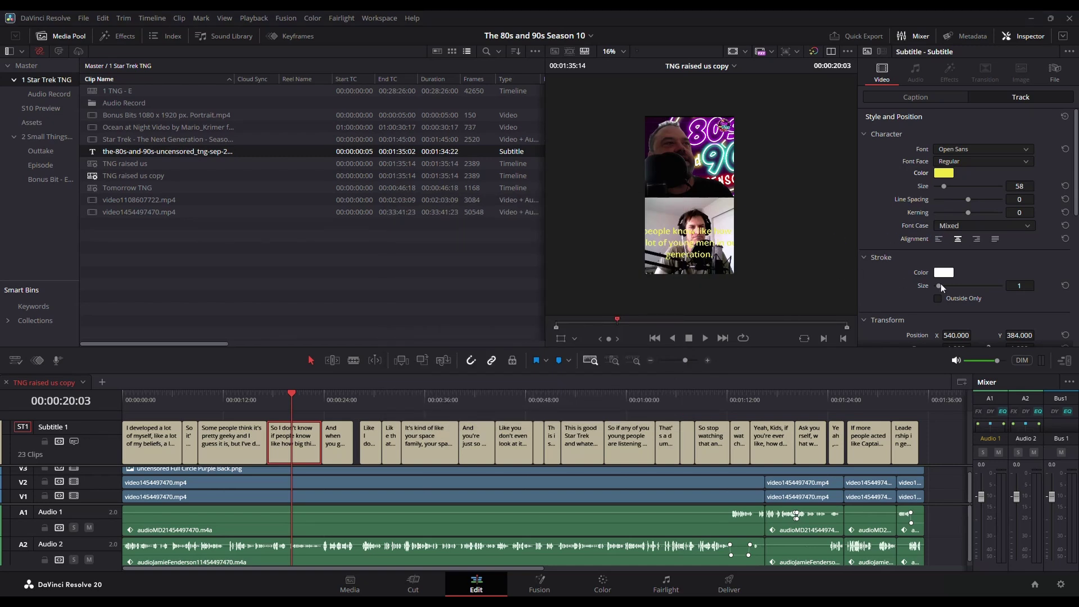
# - Move the subtitles to Y 913 between the two videos and scale them to 0.760
pyautogui.scroll(-2, 1000, 313)
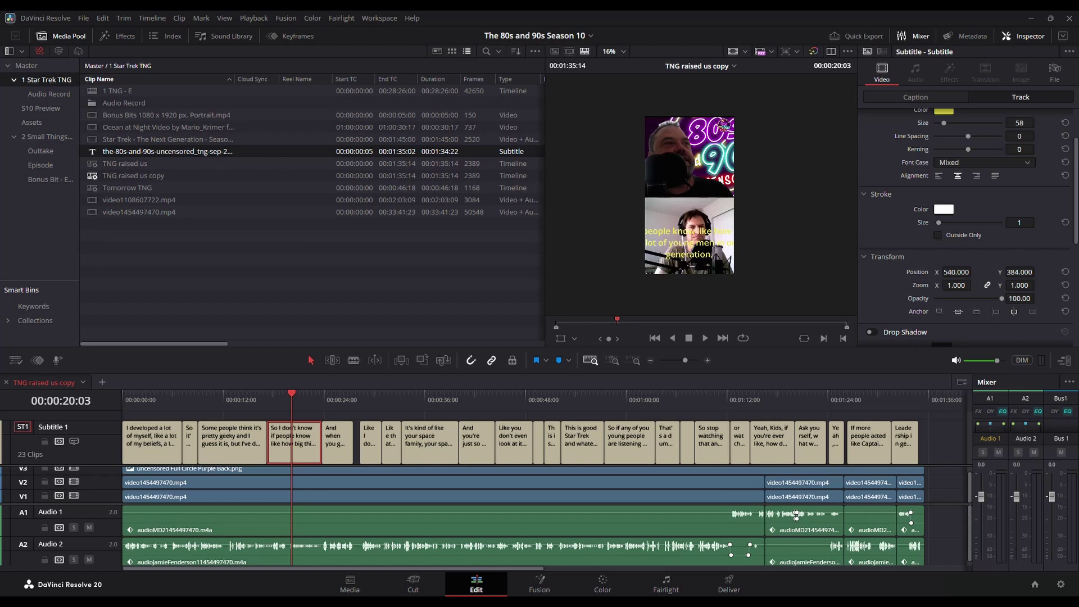
pyautogui.moveTo(1012, 284); pyautogui.dragTo(1035, 271)
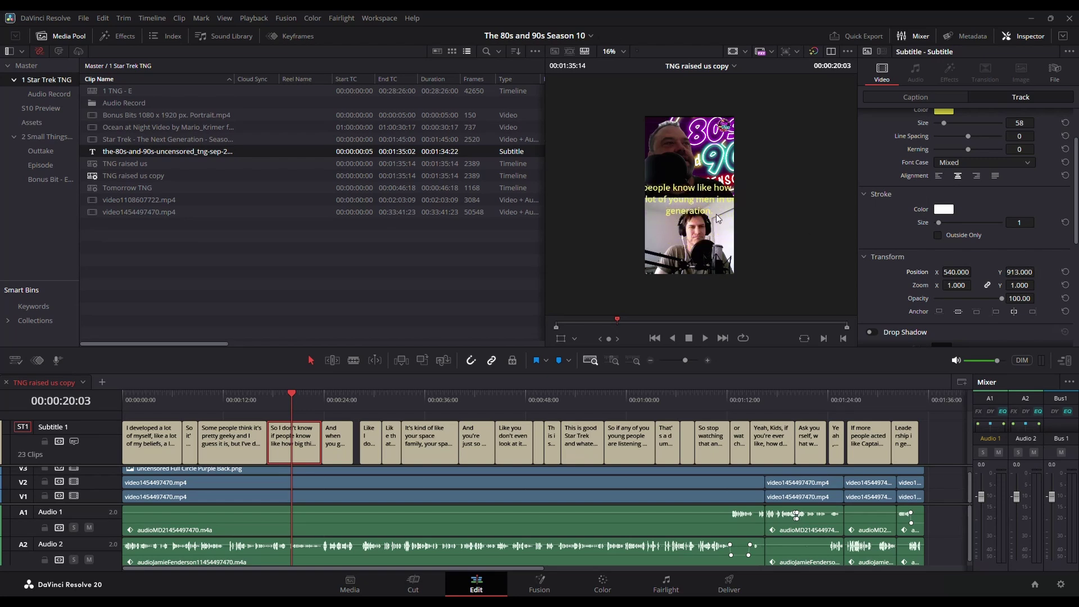
pyautogui.moveTo(1015, 285); pyautogui.dragTo(987, 285)
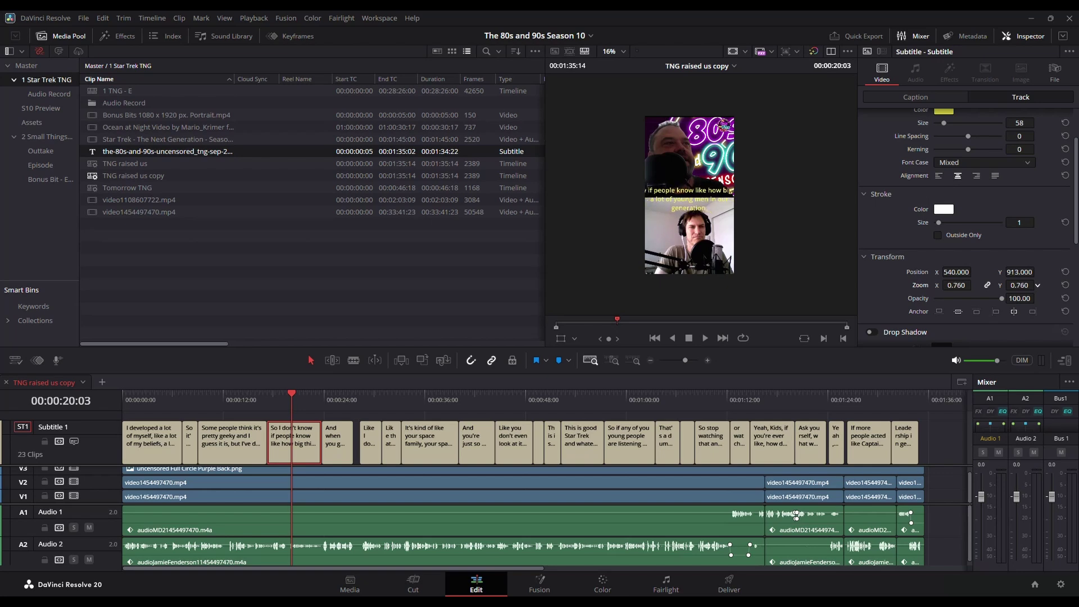
# - Insert line breaks before 'know', 'is' and 'men' in the 'So I don't know if people' caption
pyautogui.click(925, 94)
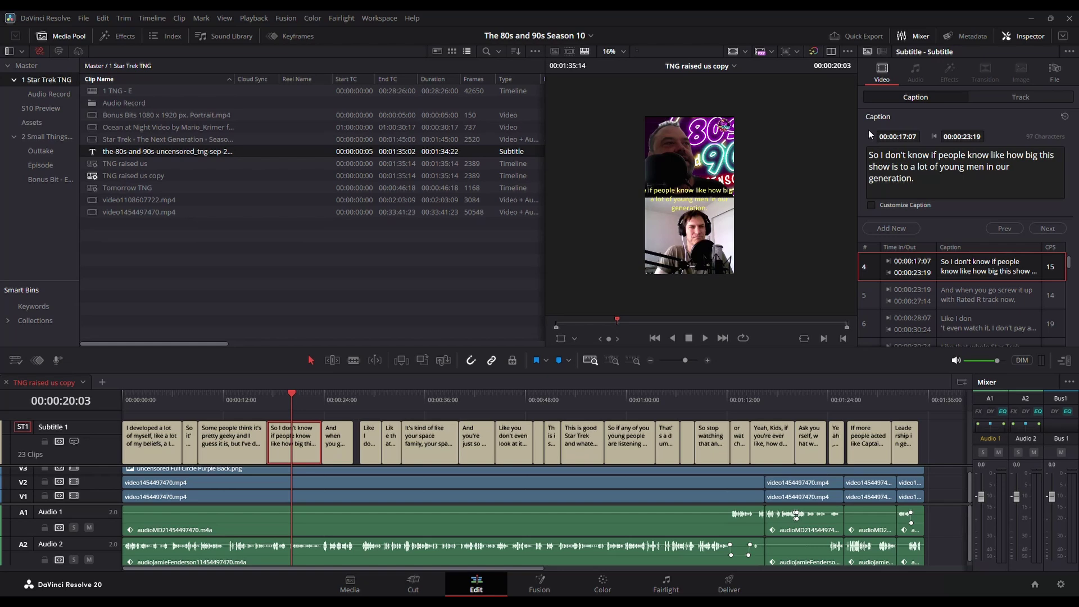
pyautogui.click(967, 155)
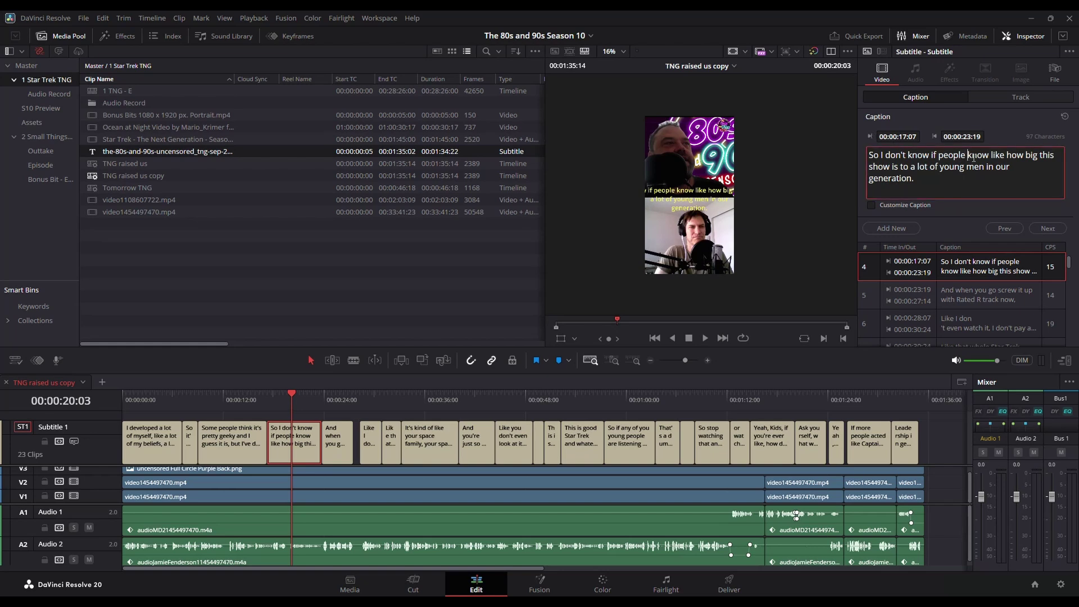
pyautogui.press('Return')
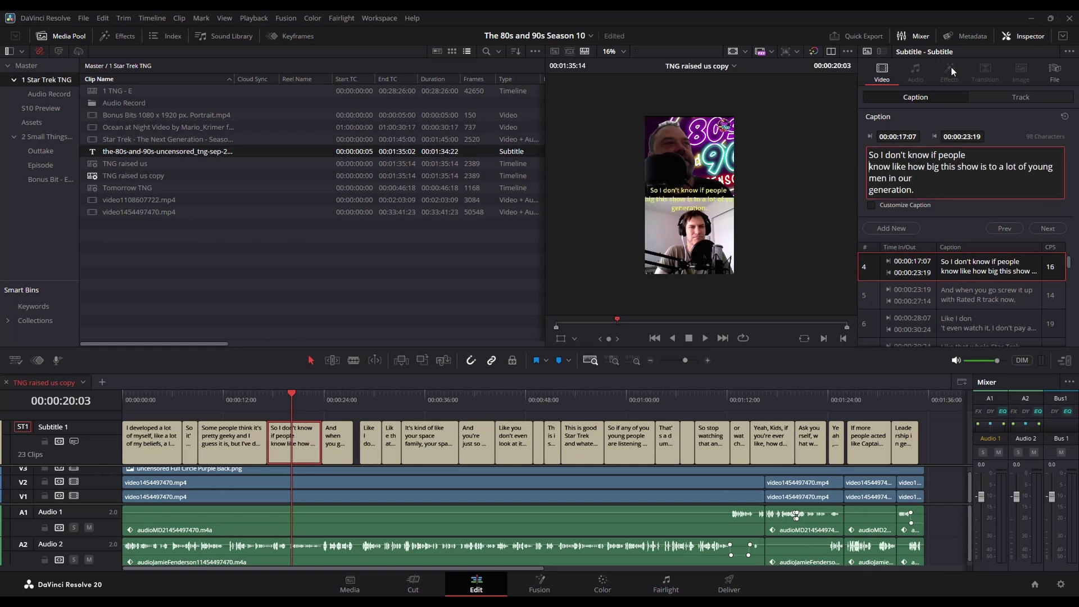
pyautogui.click(982, 167)
pyautogui.press('Return')
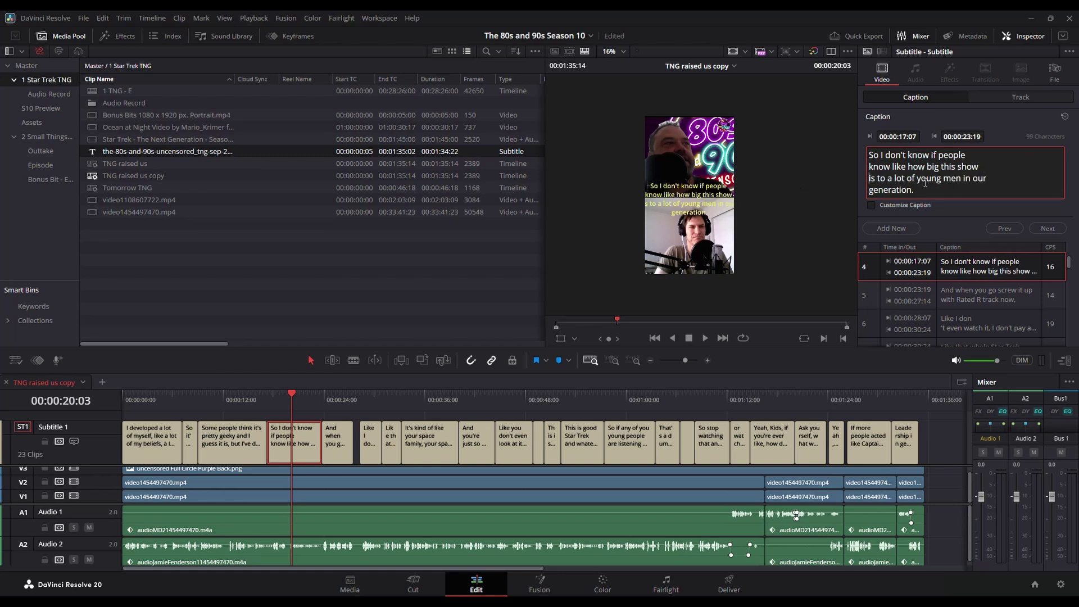
pyautogui.click(944, 179)
pyautogui.press('Return')
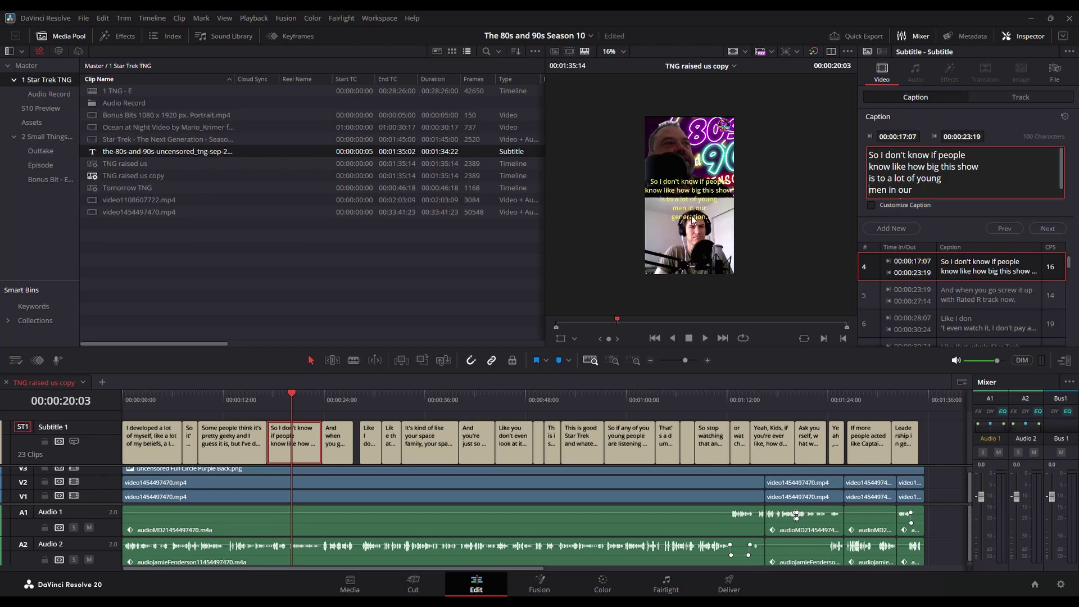
# - Split the long caption at 00:00:20:22
pyautogui.click(311, 440)
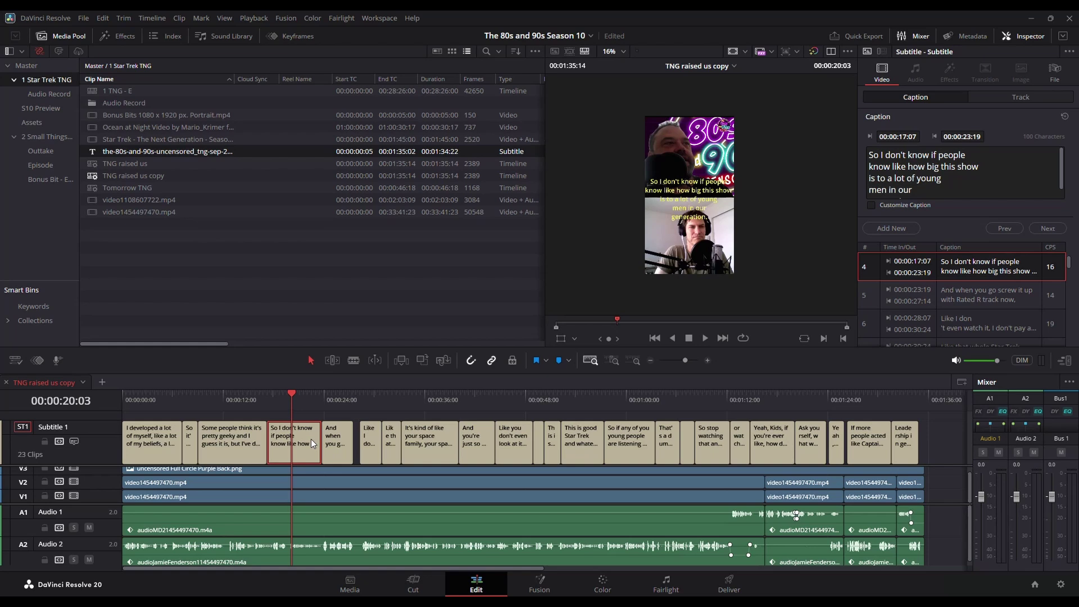
pyautogui.click(297, 401)
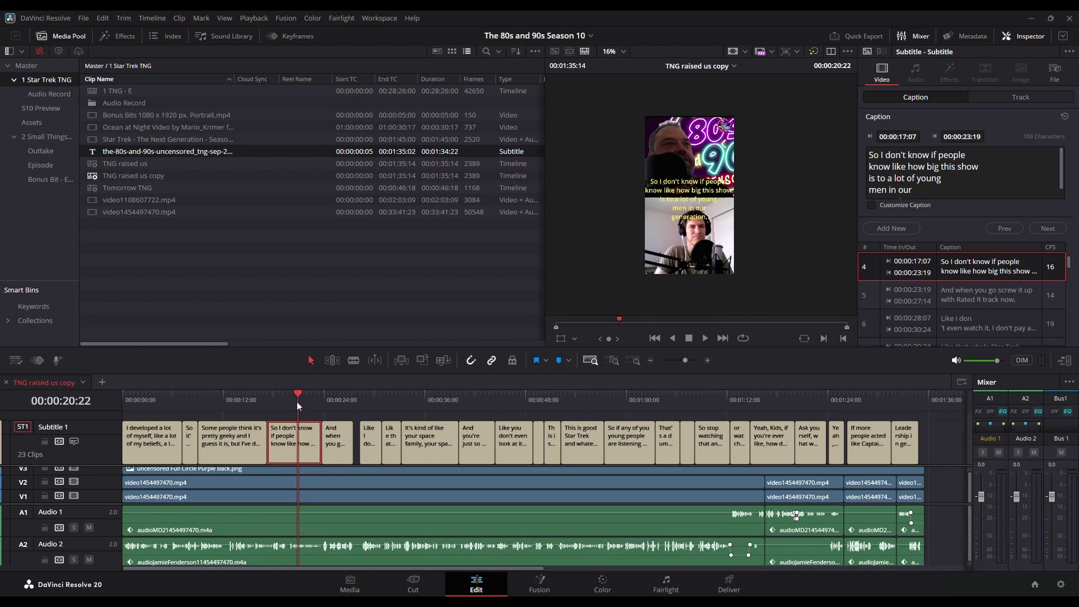
pyautogui.hotkey('ctrl', 'b')
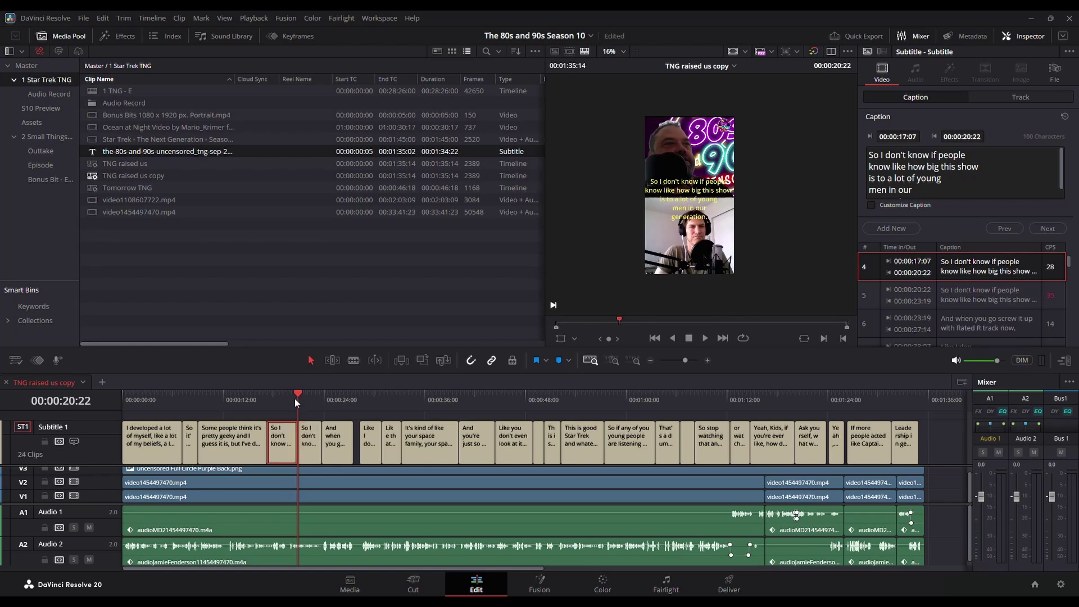
# - Trim caption 4's text so it ends at 'how big this show'
pyautogui.click(288, 400)
pyautogui.click(285, 446)
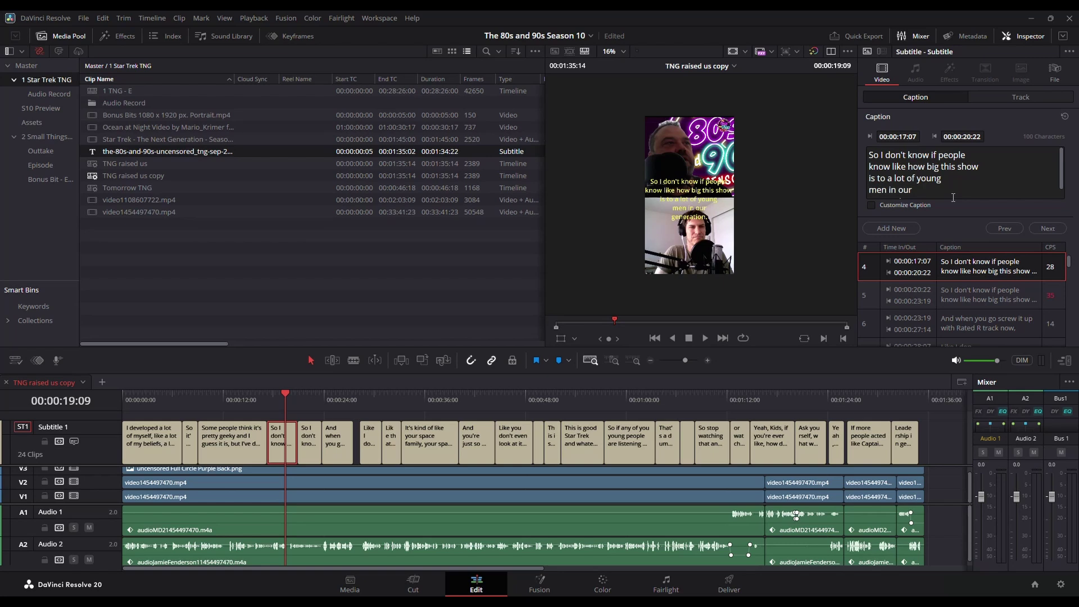
pyautogui.scroll(-1, 941, 184)
pyautogui.moveTo(943, 191); pyautogui.dragTo(855, 164)
pyautogui.press('BackSpace')
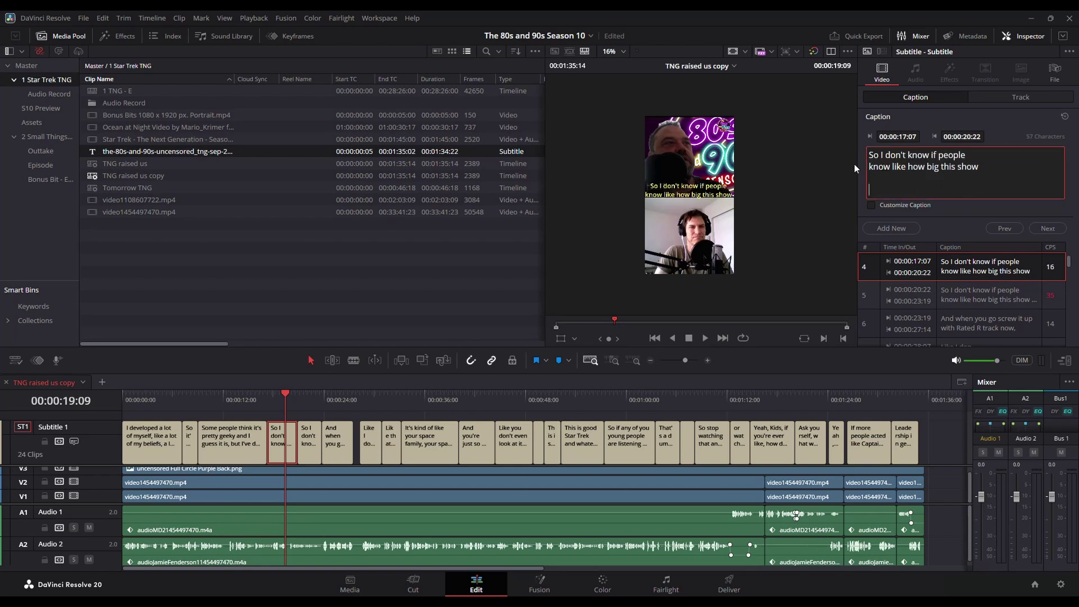
pyautogui.press('BackSpace')
pyautogui.press('BackSpace')
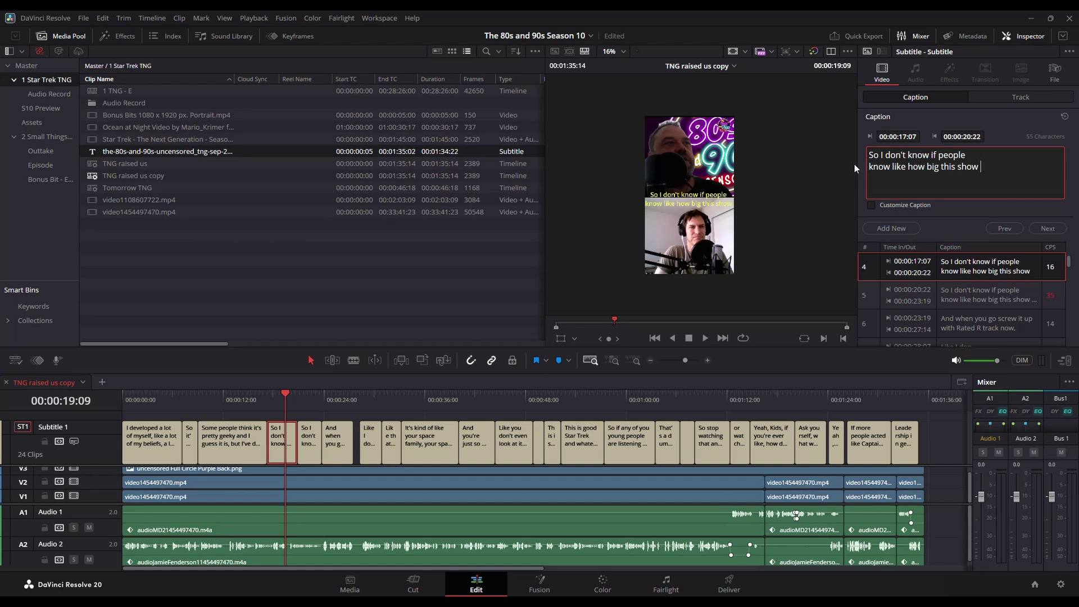
# - Delete caption 5's repeated opening lines so it starts 'is to a lot of young', then preview
pyautogui.click(316, 446)
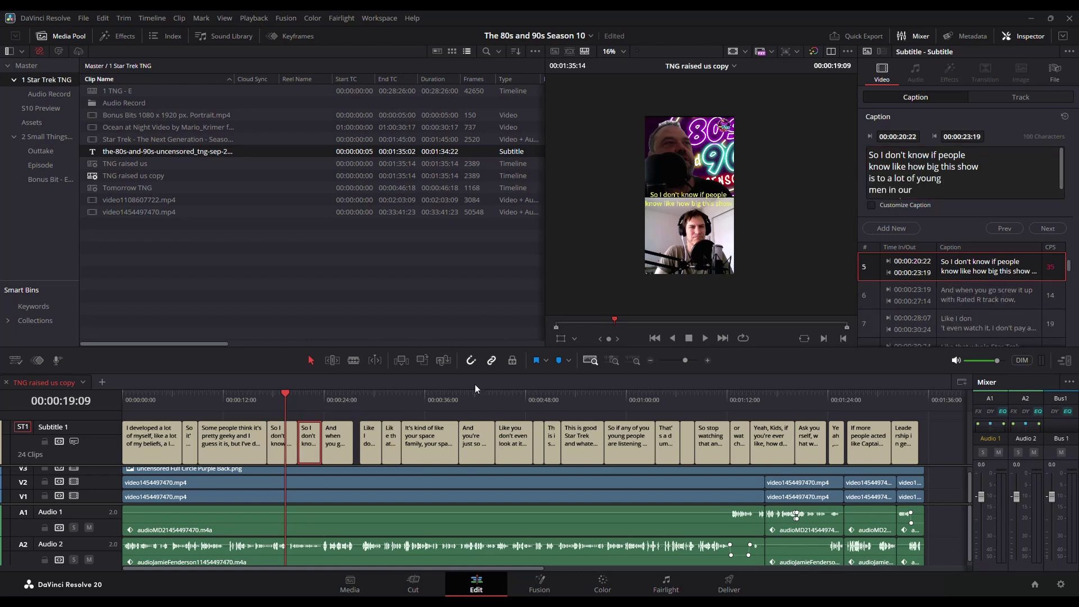
pyautogui.moveTo(986, 165); pyautogui.dragTo(869, 153)
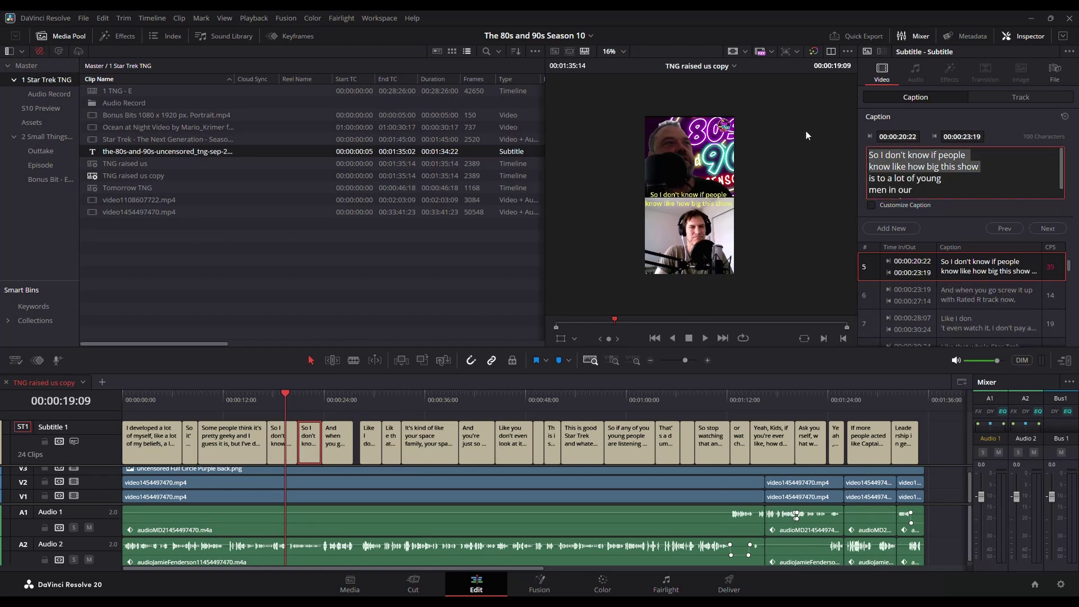
pyautogui.press('BackSpace')
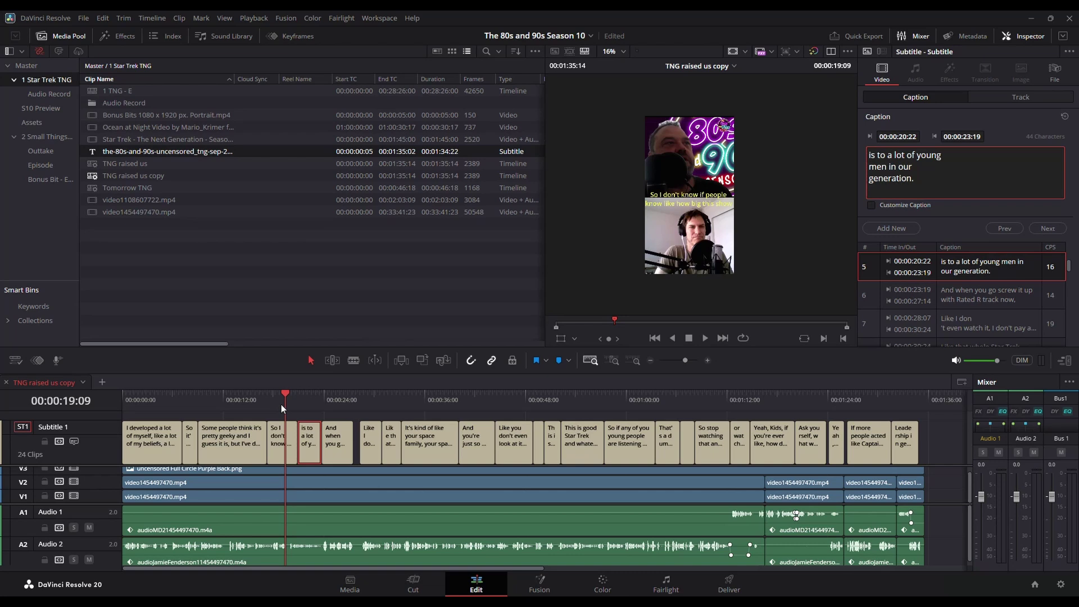
pyautogui.moveTo(274, 400); pyautogui.dragTo(299, 402)
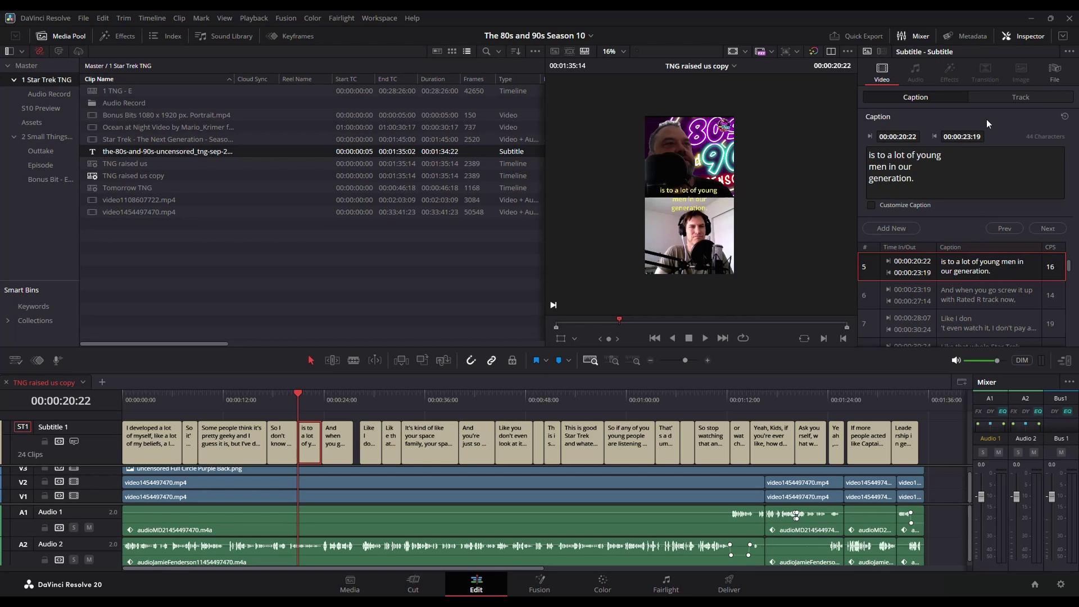
# - Try a subtitle drop shadow with X offset 14, turn it off, and enable a background
pyautogui.click(991, 99)
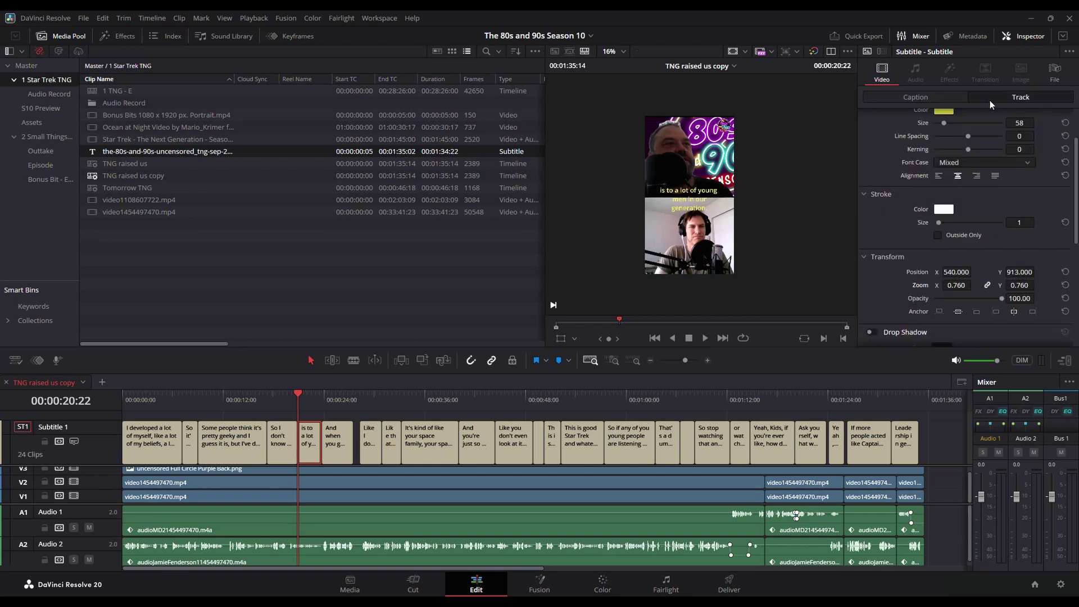
pyautogui.scroll(-3, 952, 248)
pyautogui.click(871, 237)
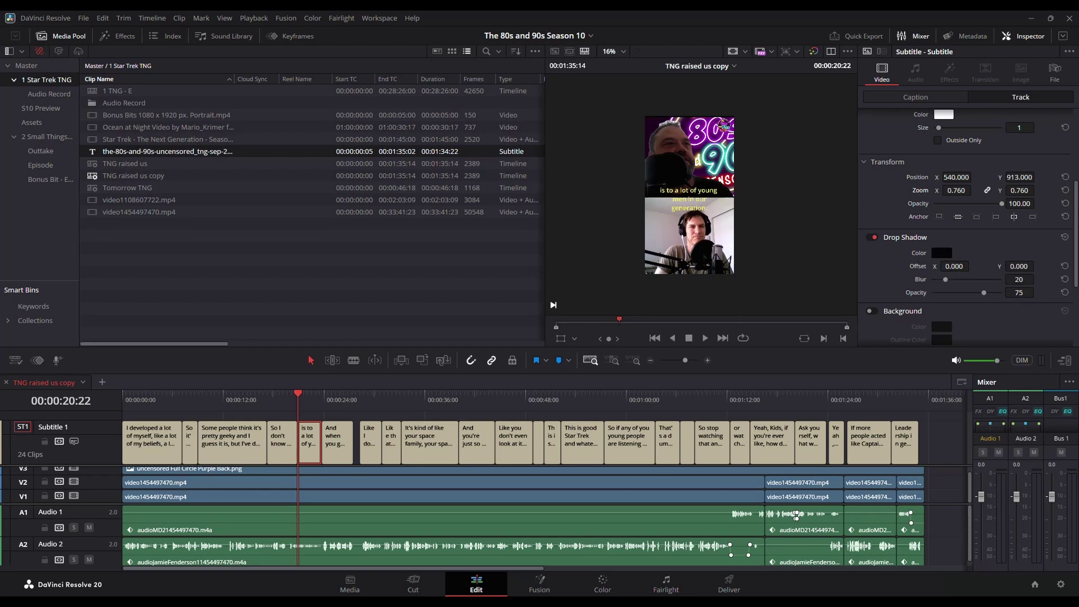
pyautogui.moveTo(941, 266); pyautogui.dragTo(1009, 266)
pyautogui.click(871, 237)
pyautogui.click(871, 311)
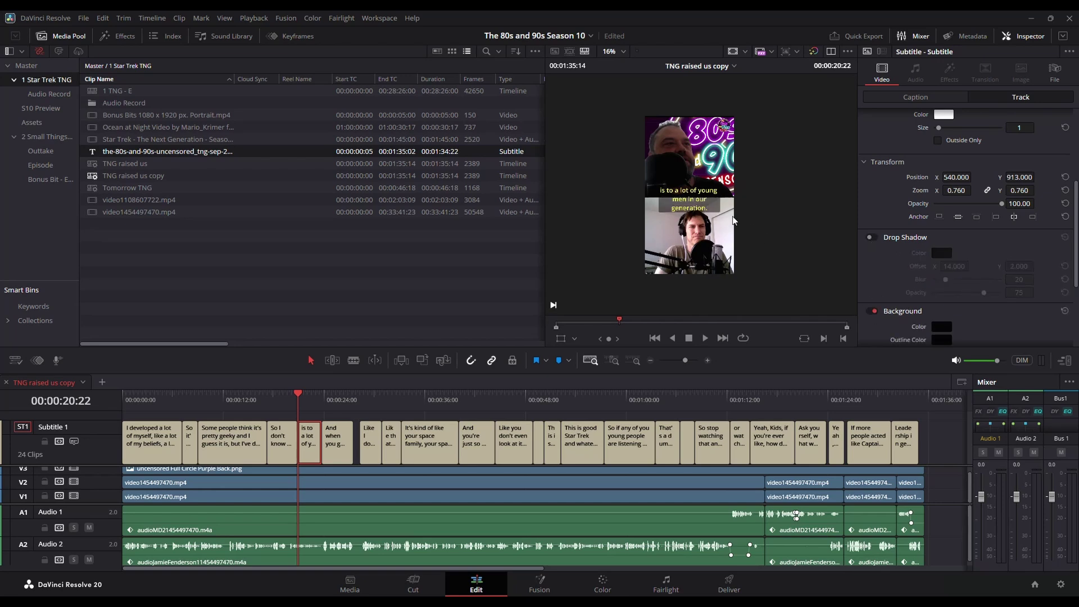
# - Turn the background off and set the subtitle font to Old English Text MT, size 64
pyautogui.click(874, 311)
pyautogui.scroll(3, 933, 267)
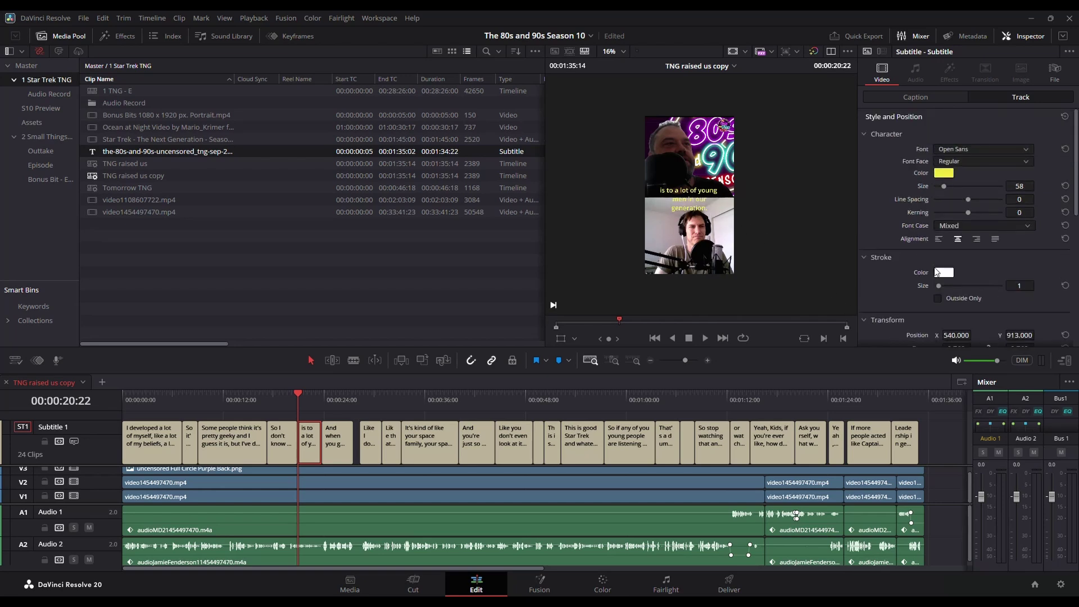
pyautogui.click(949, 150)
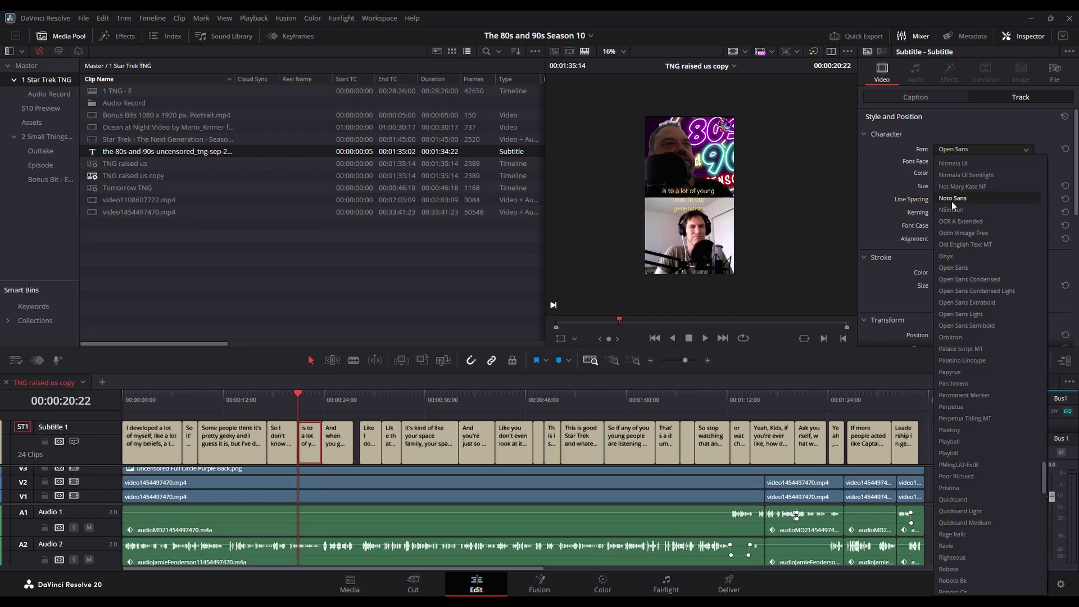
pyautogui.click(961, 248)
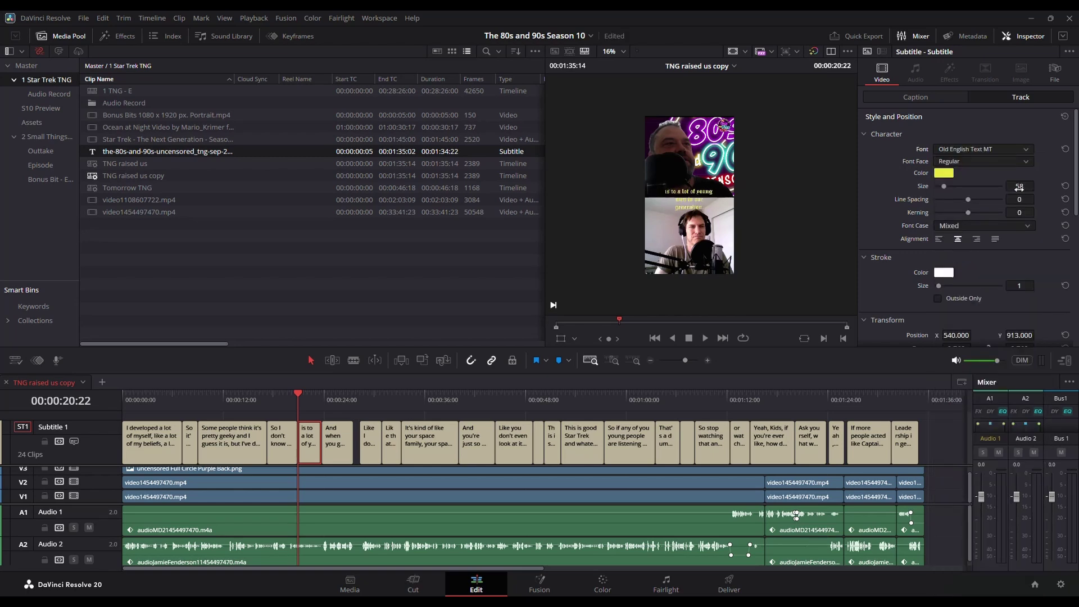
pyautogui.scroll(6, 1019, 187)
# - Preview the captions at 00:00:33:07 and select the 'This is good Star Trek' caption
pyautogui.click(401, 395)
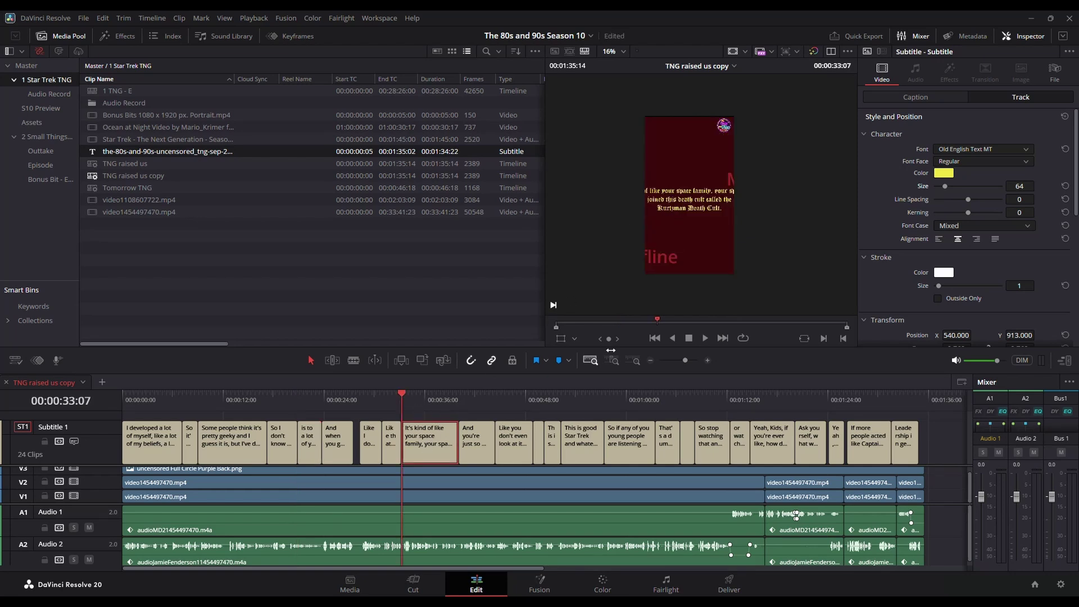
pyautogui.click(580, 394)
pyautogui.click(590, 443)
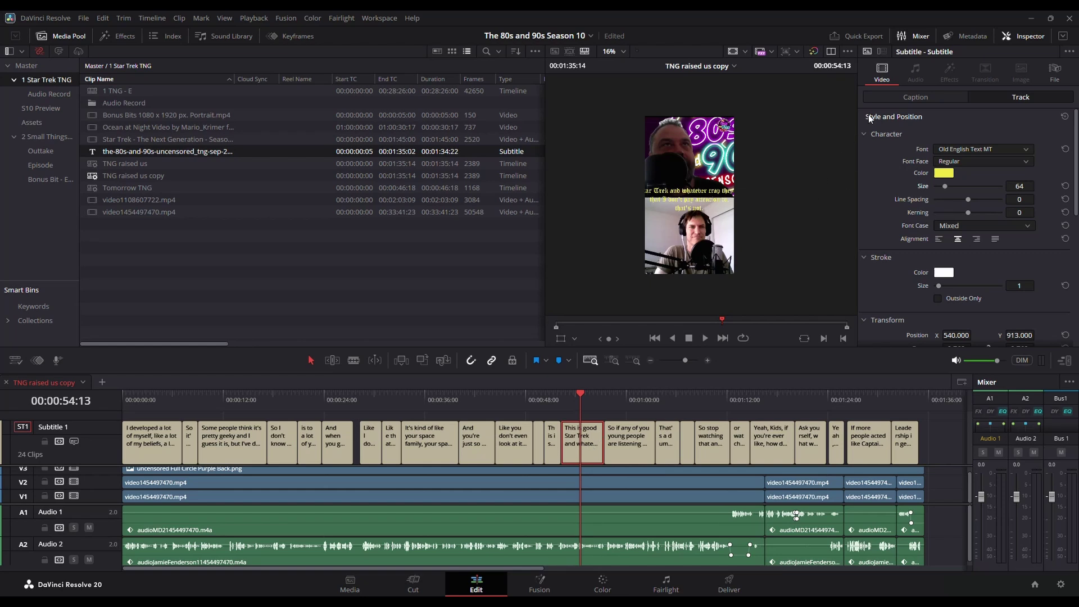
# - Customize the 'This is good Star Trek' caption to use Open Sans Semibold
pyautogui.click(880, 99)
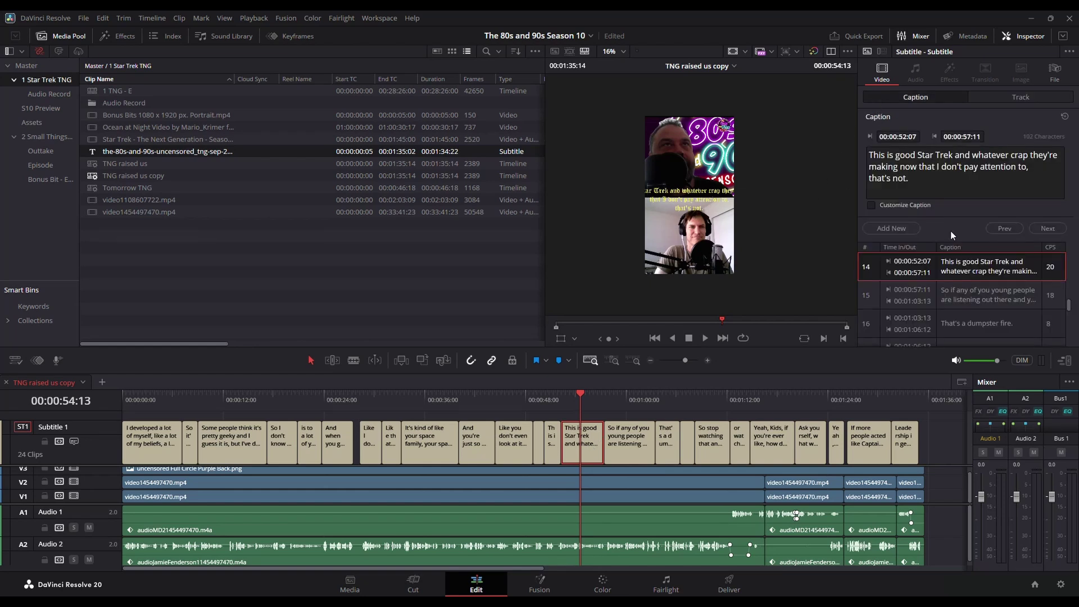
pyautogui.click(872, 206)
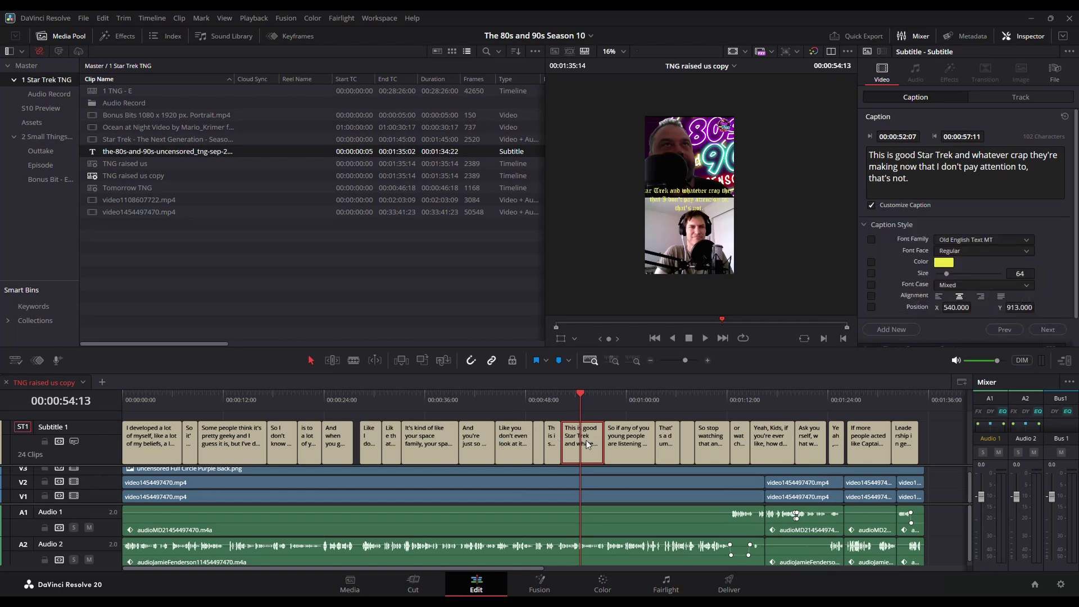
pyautogui.click(952, 241)
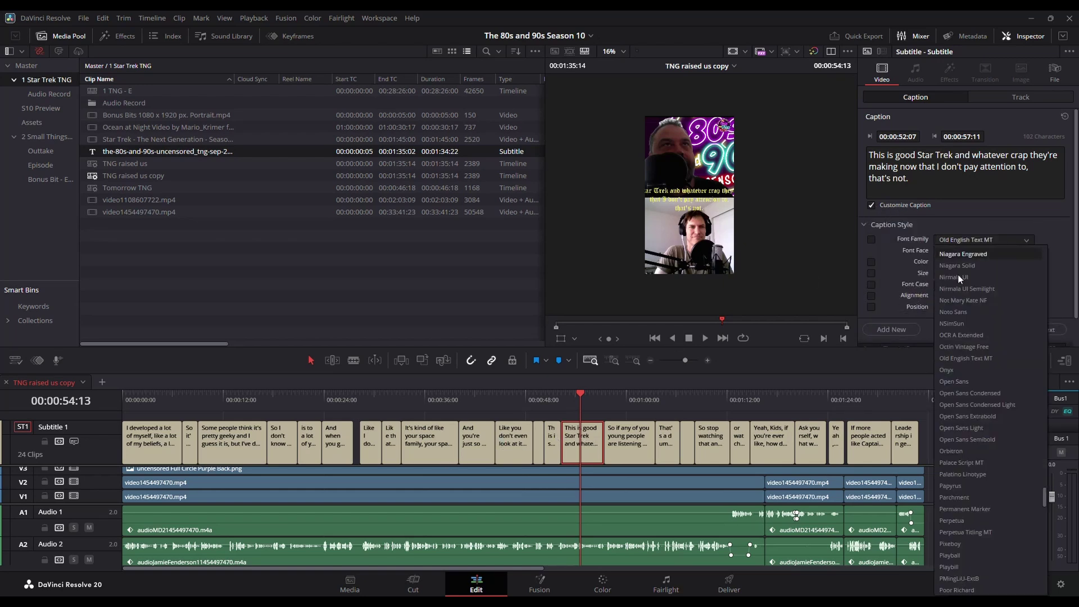
pyautogui.click(990, 444)
# - Check that neighbouring captions keep the track font, then reselect the Star Trek caption
pyautogui.click(631, 432)
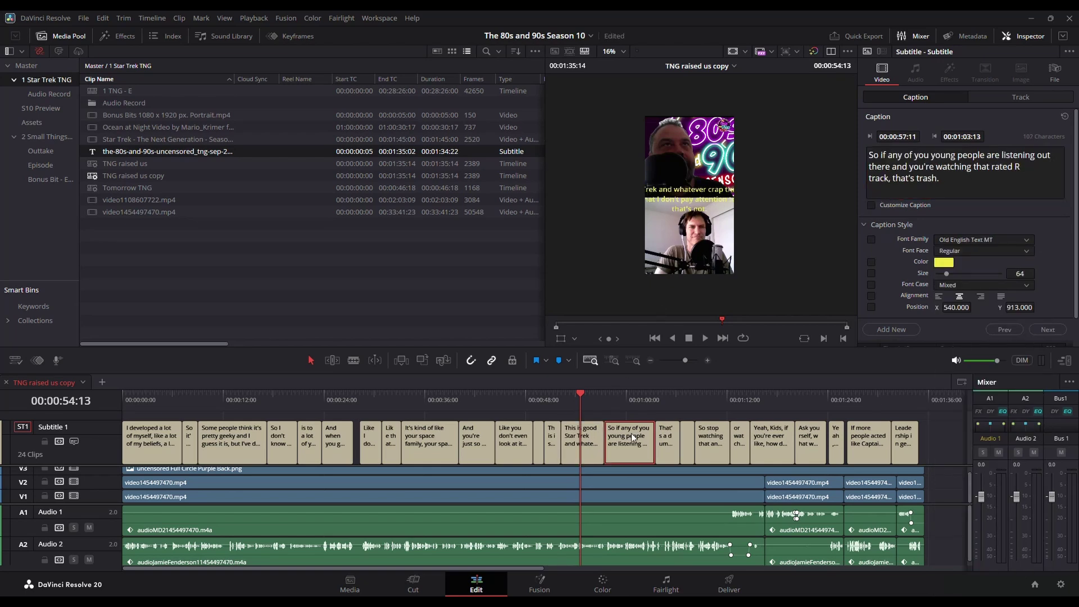
pyautogui.click(632, 395)
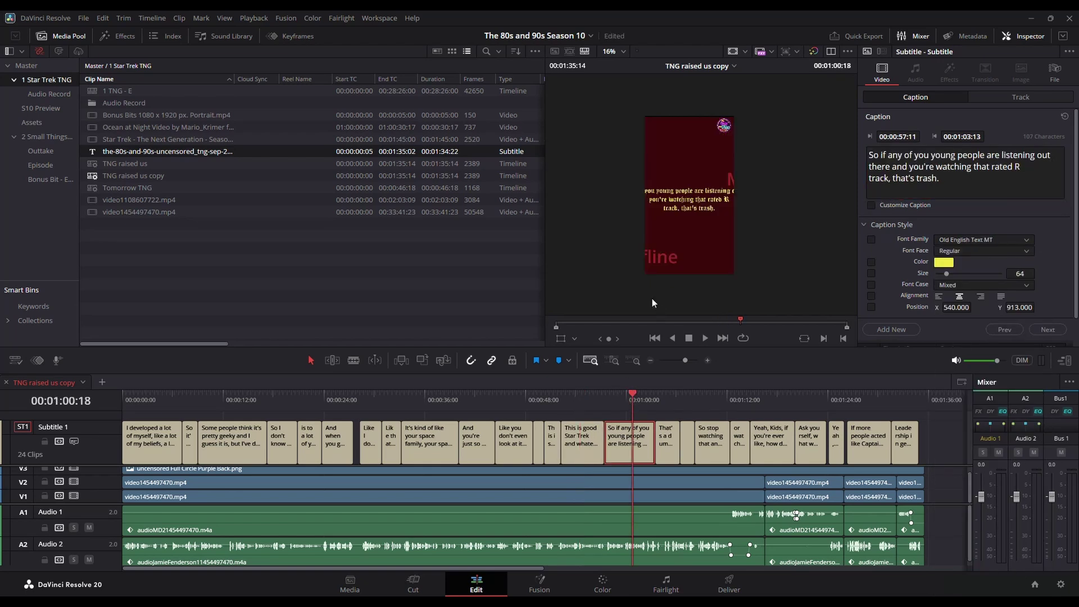
pyautogui.click(672, 394)
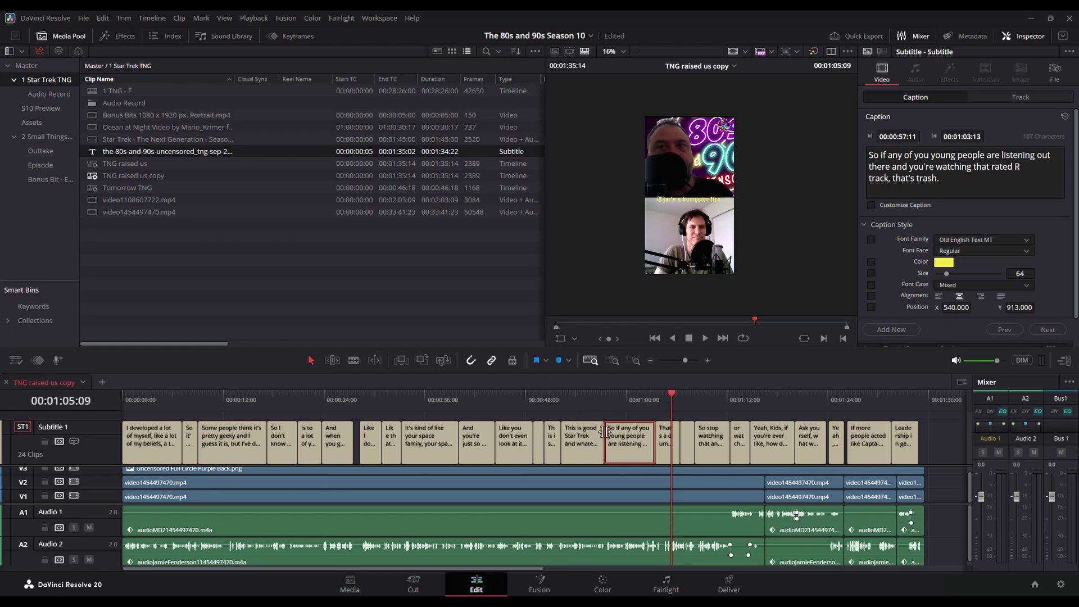
pyautogui.click(578, 405)
pyautogui.click(587, 436)
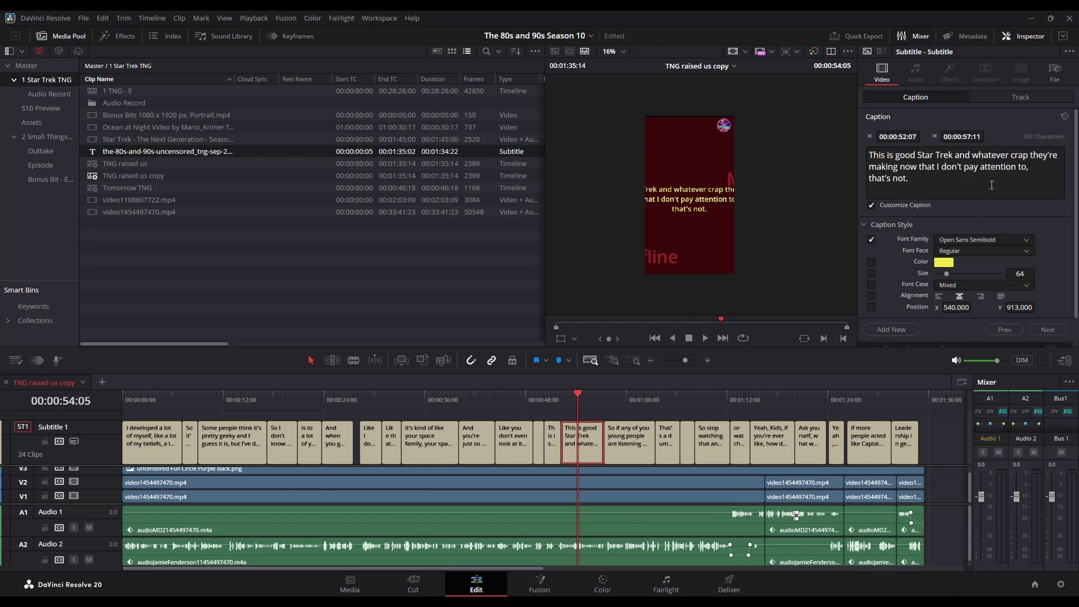
pyautogui.scroll(-1, 991, 185)
# - Lower the subtitle track's Position Y from 913 to 548
pyautogui.click(997, 99)
pyautogui.scroll(-3, 1000, 271)
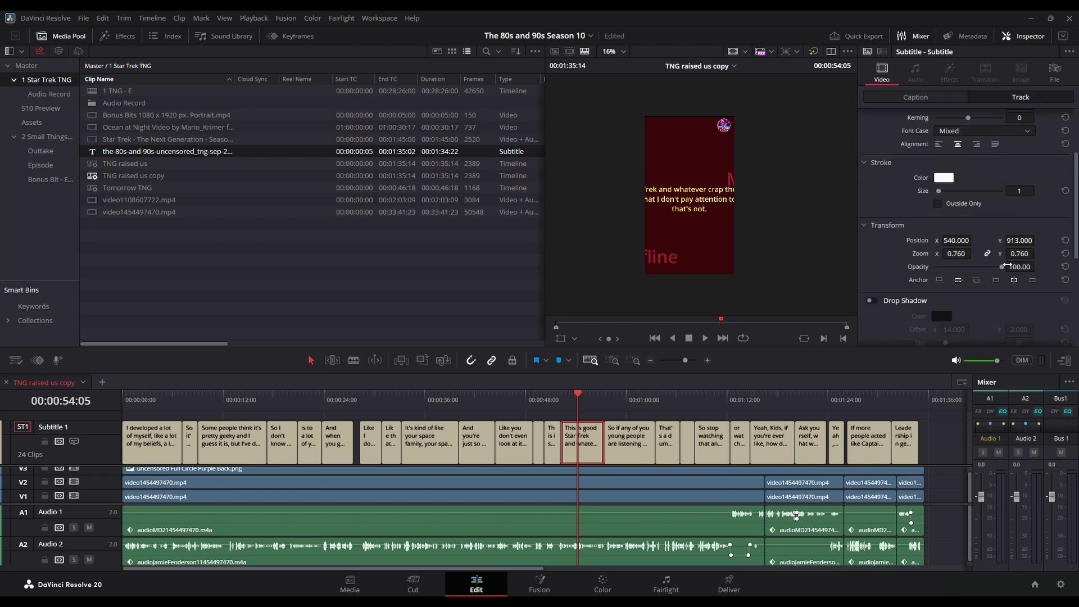
pyautogui.moveTo(1017, 240); pyautogui.dragTo(1005, 240)
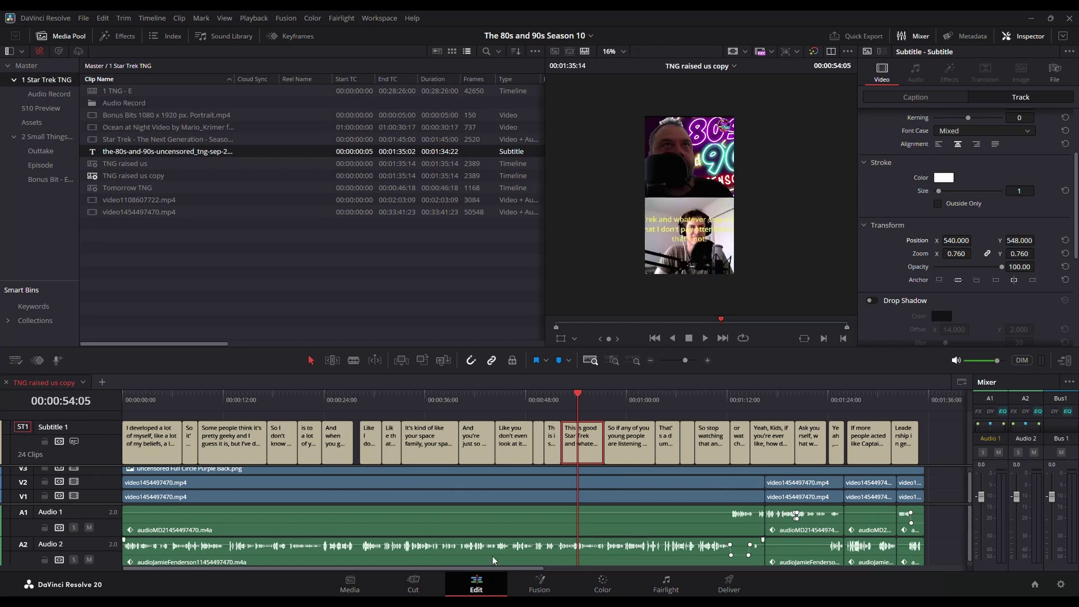
# - On the Deliver page, tick Export Subtitle with Format 'Burn into video', then return to Edit
pyautogui.hotkey('ctrl', 'z')
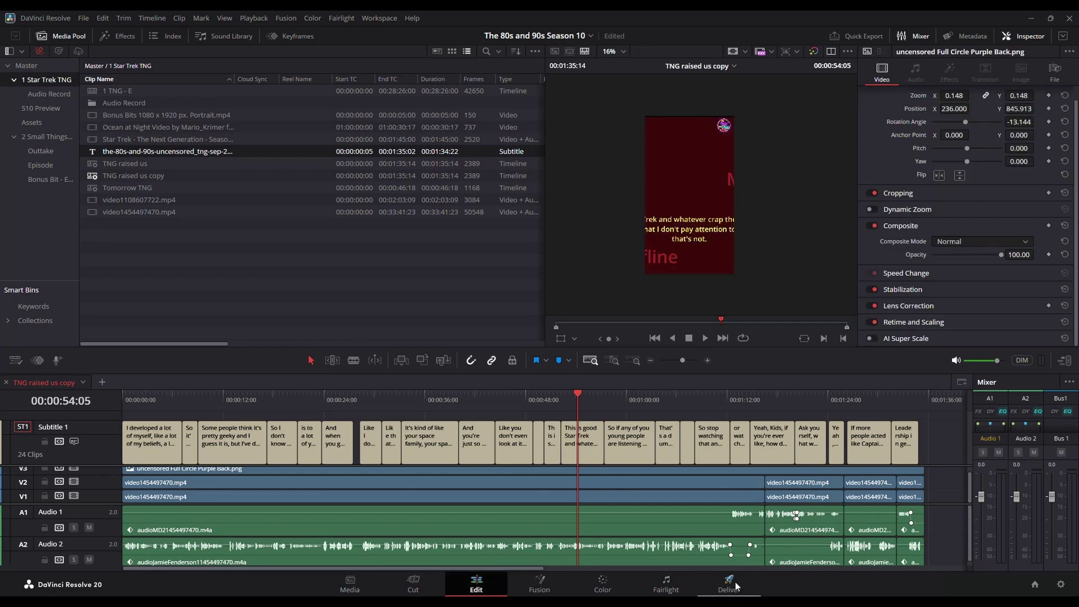
pyautogui.click(736, 586)
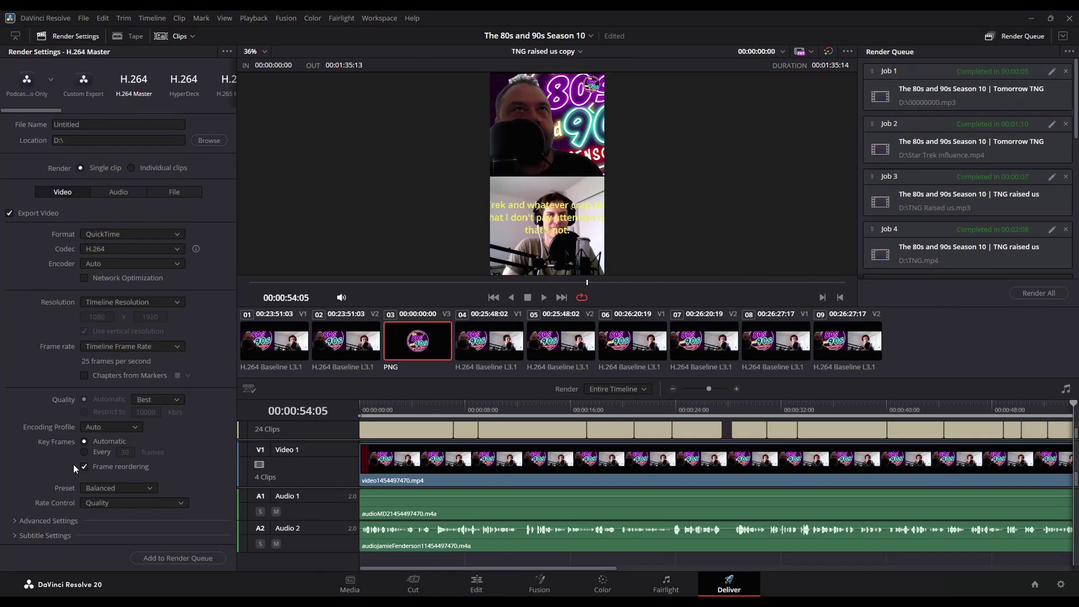
pyautogui.click(15, 534)
pyautogui.scroll(-2, 58, 518)
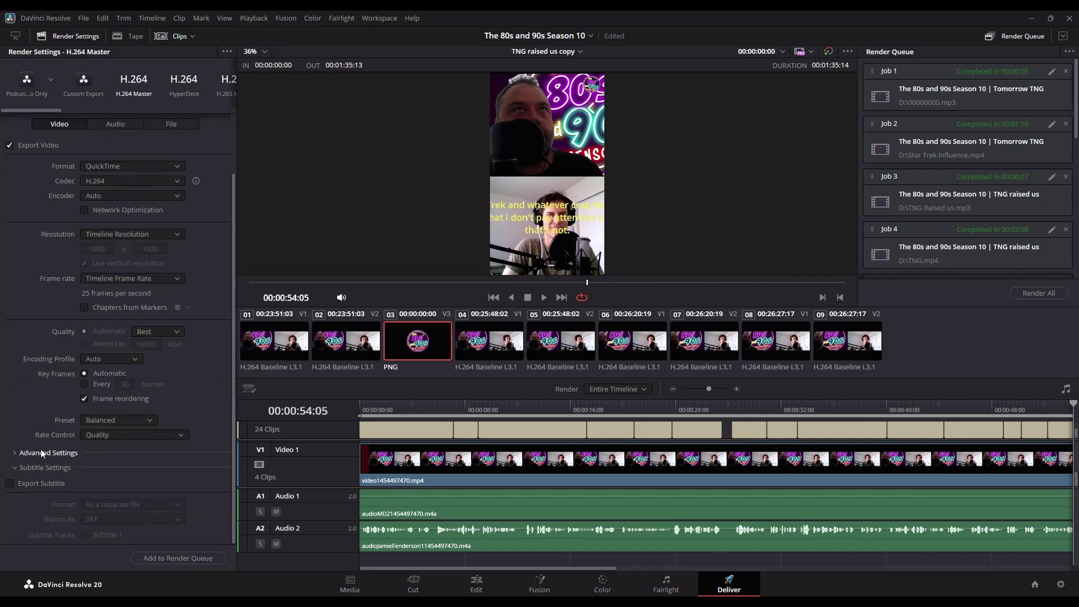
pyautogui.click(7, 484)
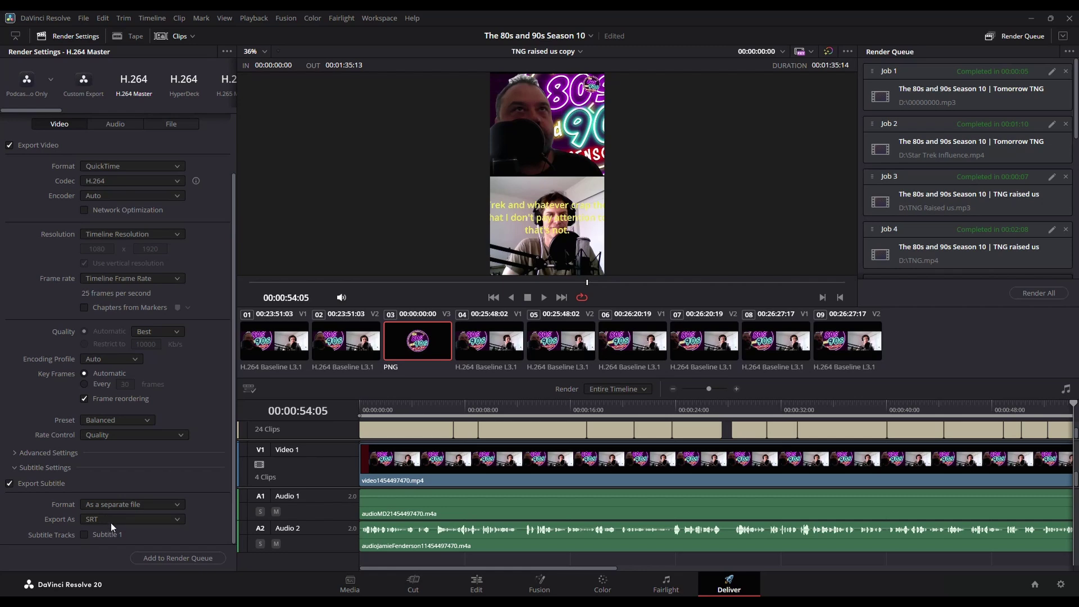
pyautogui.click(120, 504)
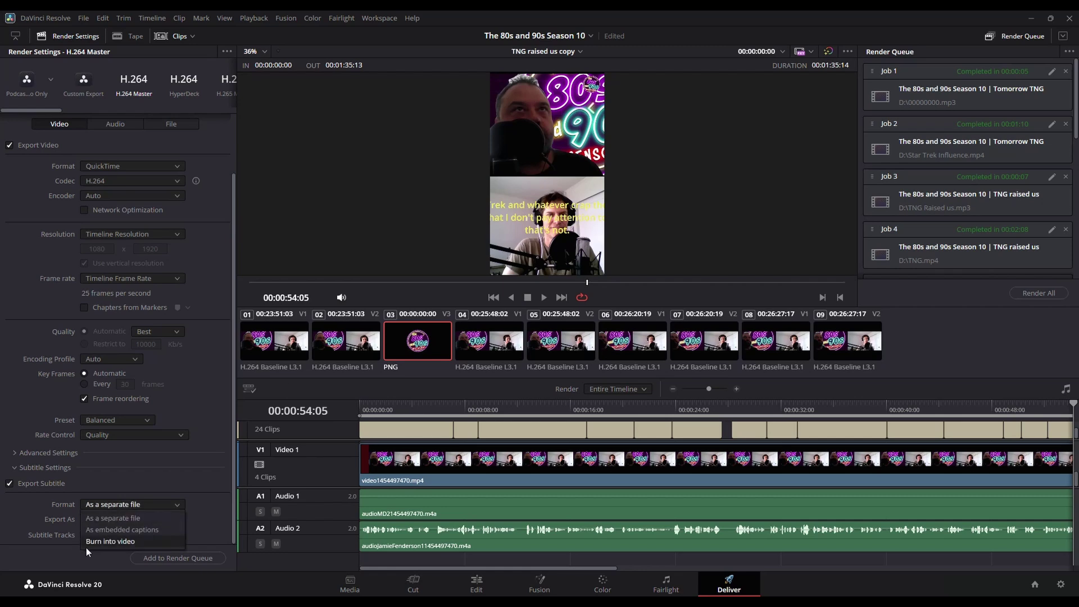
pyautogui.click(100, 540)
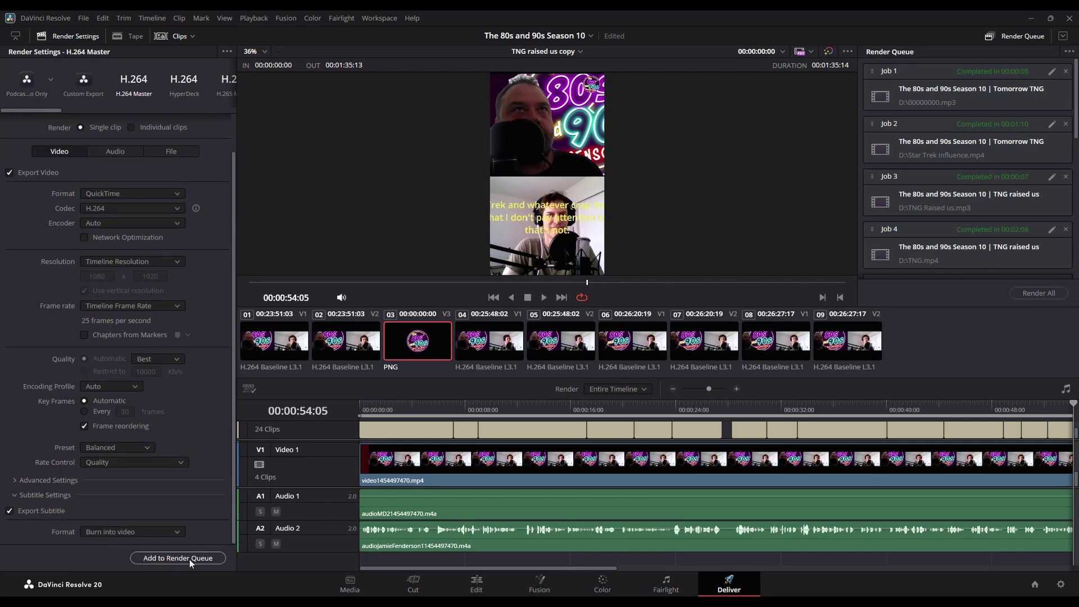
pyautogui.click(477, 585)
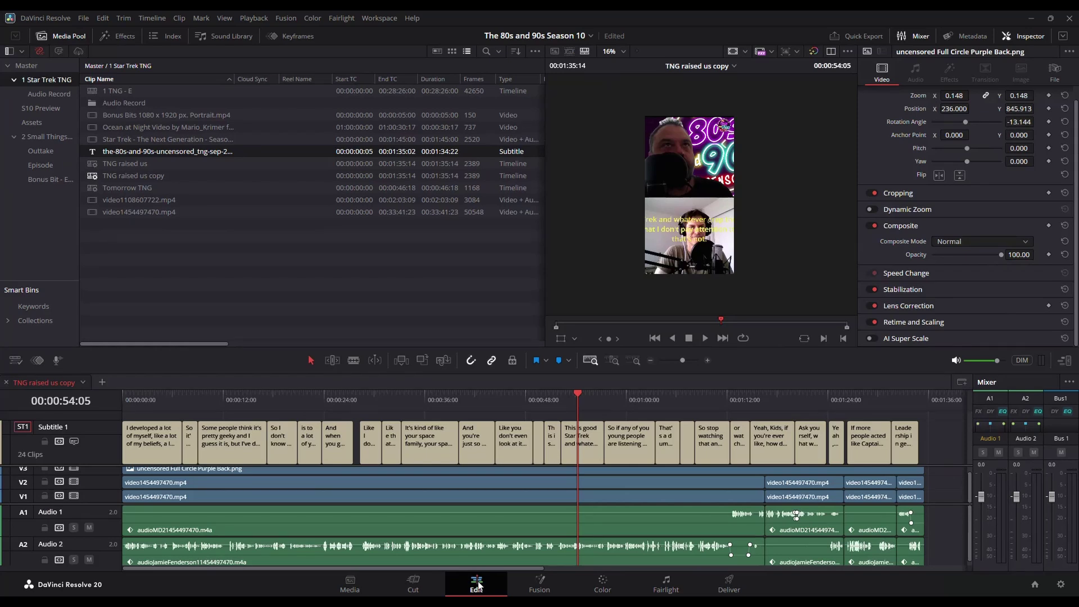